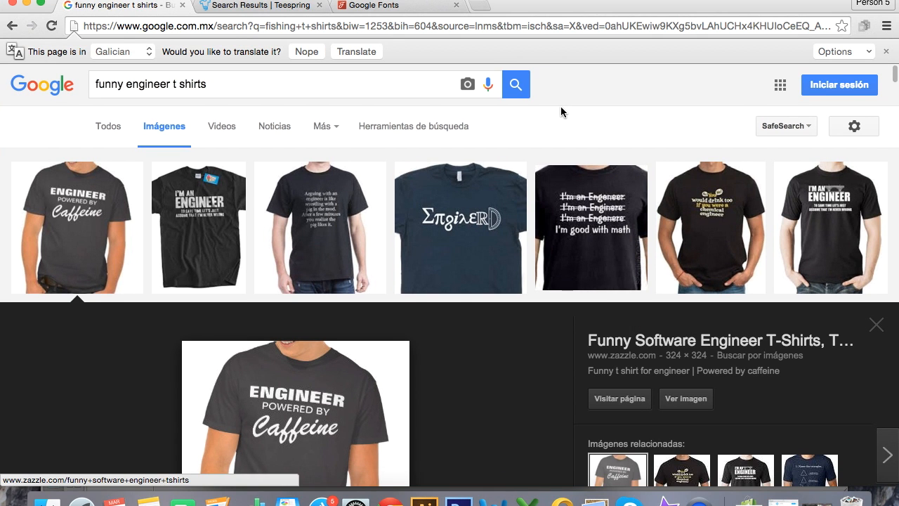
Examine the "Engineer Powered by Caffeine" shirt preview and the neighbouring image results
scroll(591, 290, down, 10)
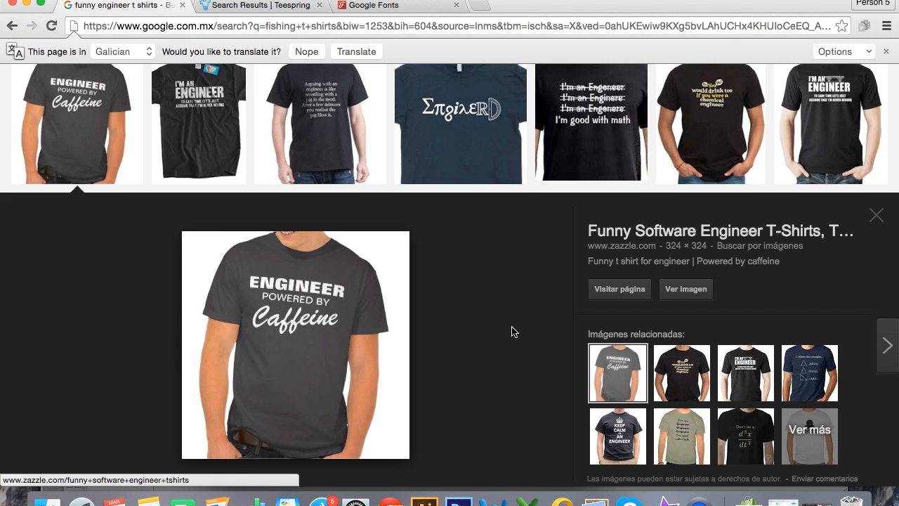
scroll(307, 325, down, 2)
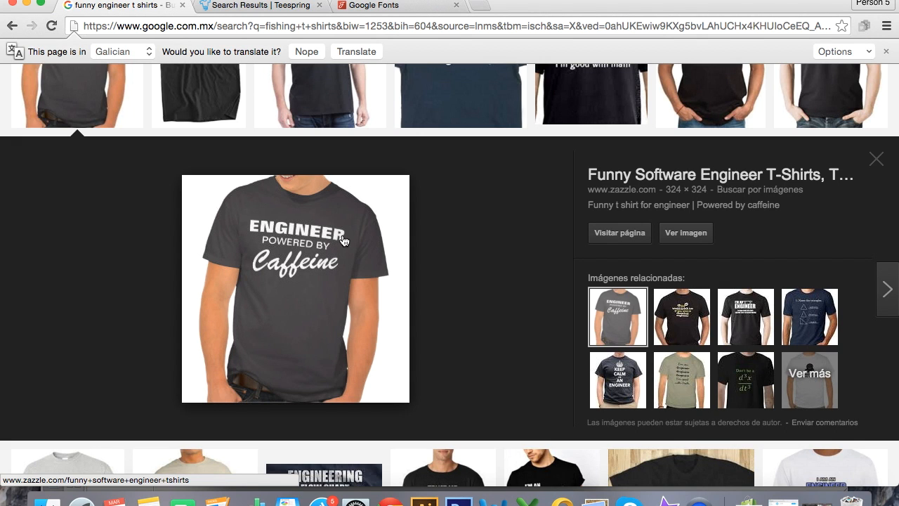
scroll(344, 241, up, 3)
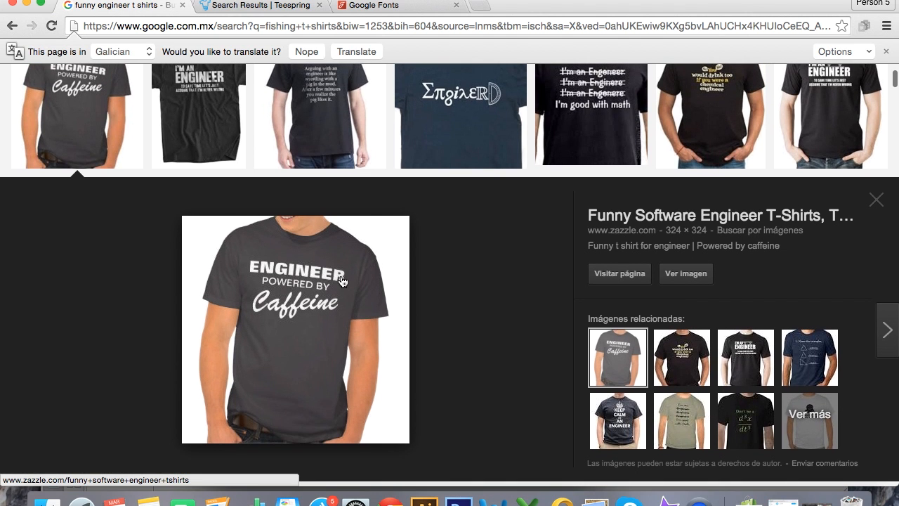
scroll(353, 148, down, 5)
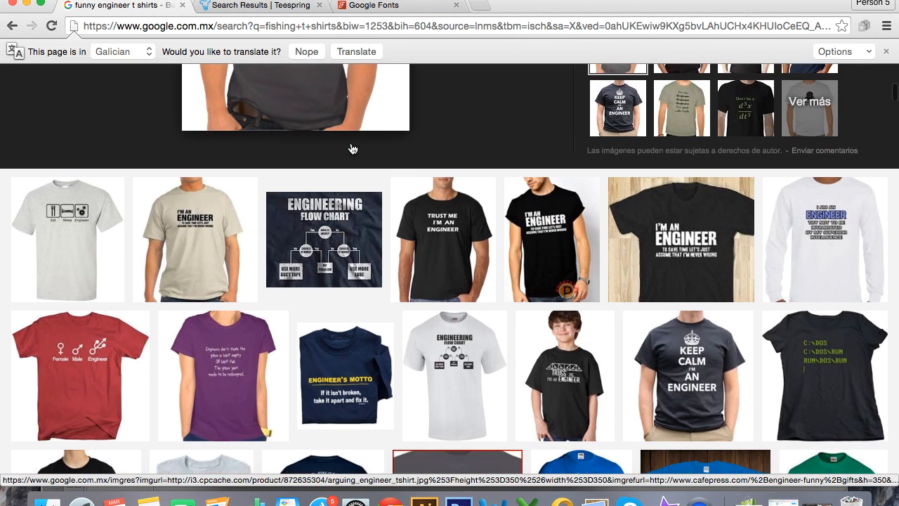
Preview the "I'm an Engineer" shirt shown on the wooden background and browse the engineer shirt designs below it
click(681, 251)
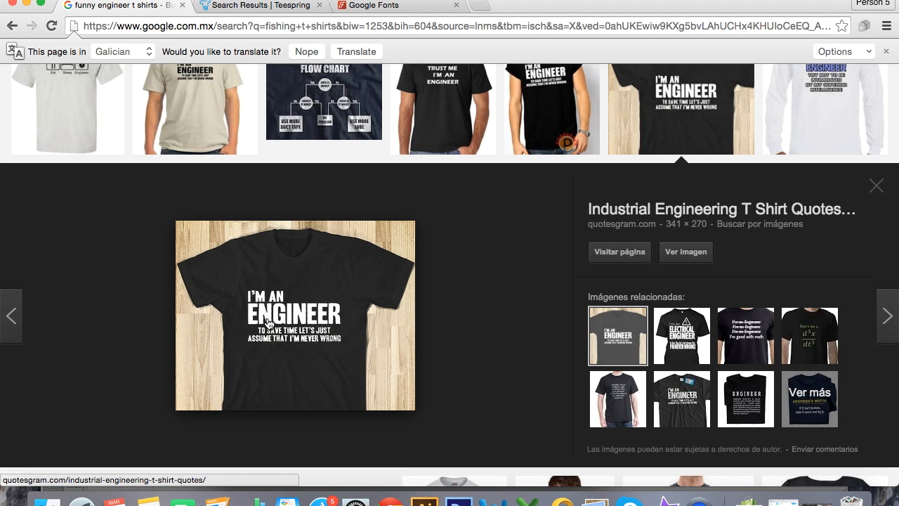
scroll(289, 336, up, 1)
scroll(222, 329, down, 4)
scroll(241, 283, down, 1)
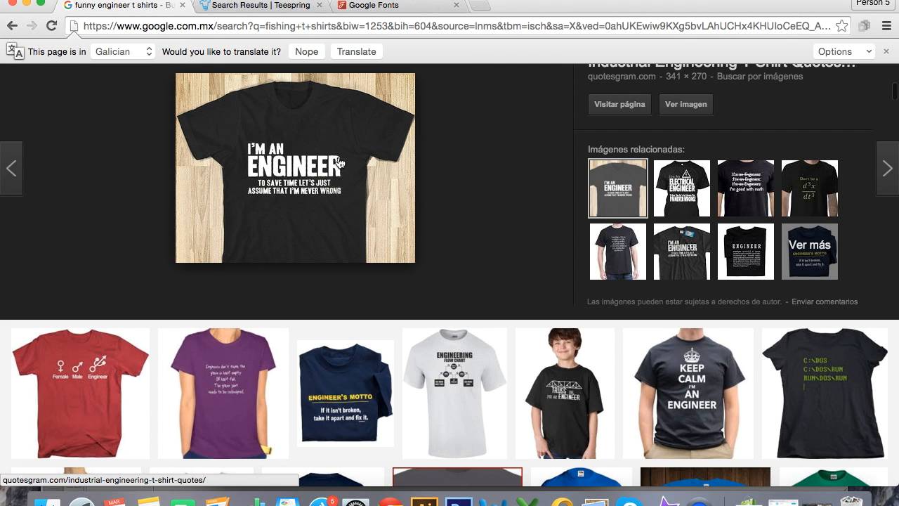
scroll(373, 233, down, 5)
scroll(380, 235, up, 6)
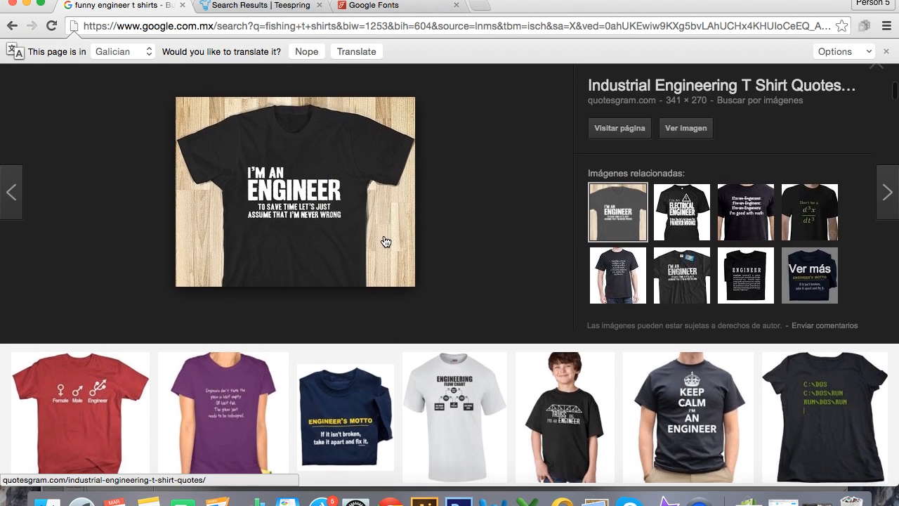
scroll(385, 242, down, 7)
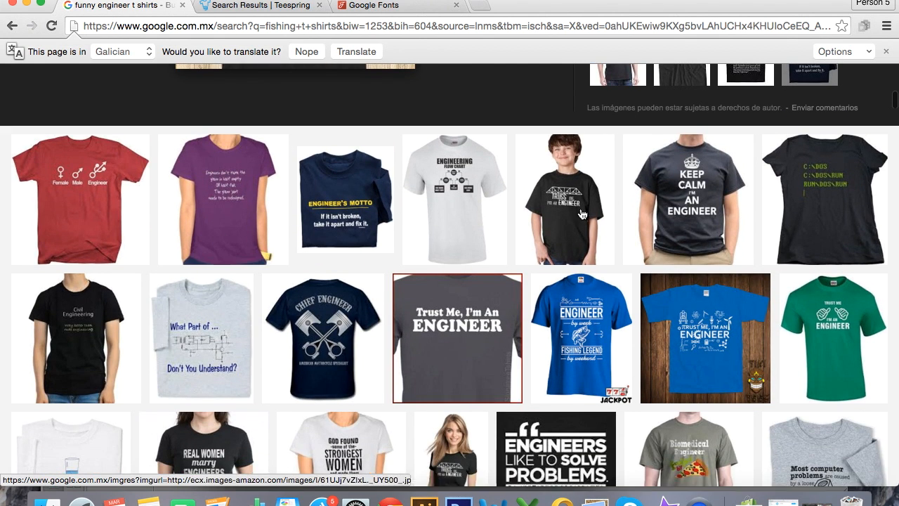
scroll(581, 214, down, 5)
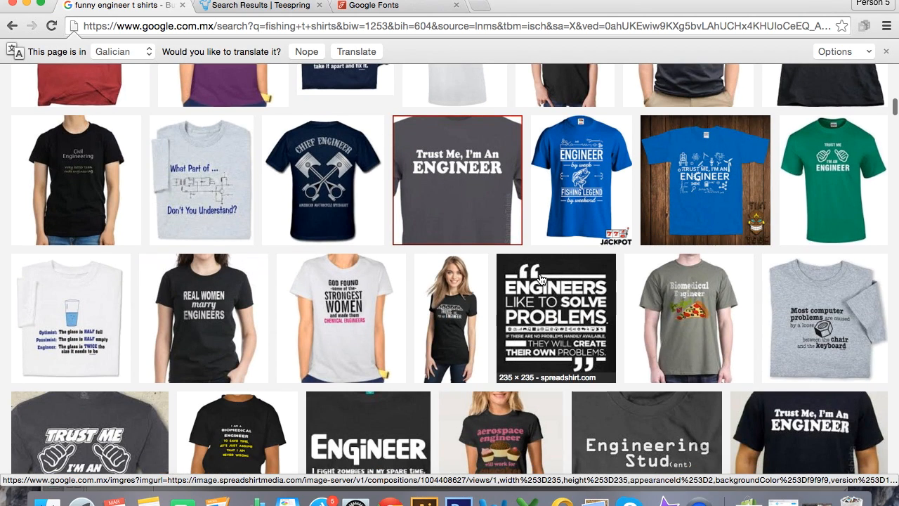
Reopen the "Engineer Powered by Caffeine" shirt preview in the first row of image results
click(181, 282)
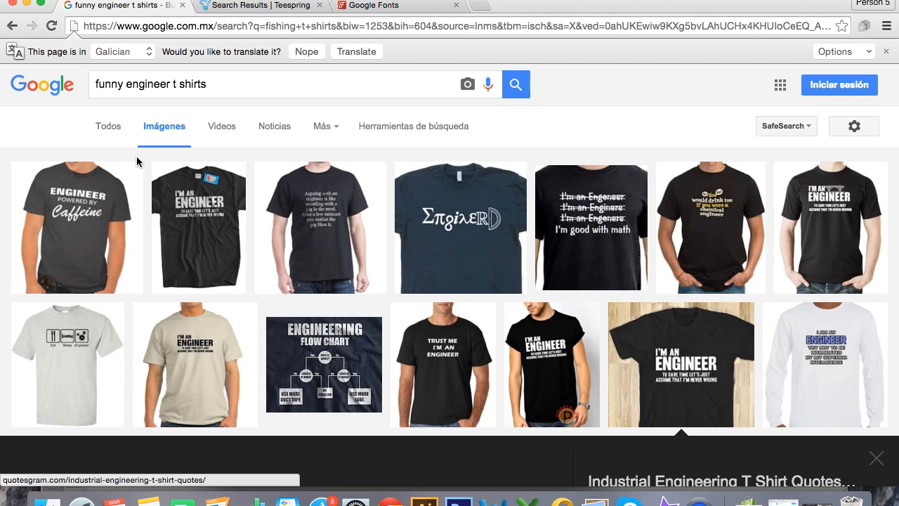
click(139, 211)
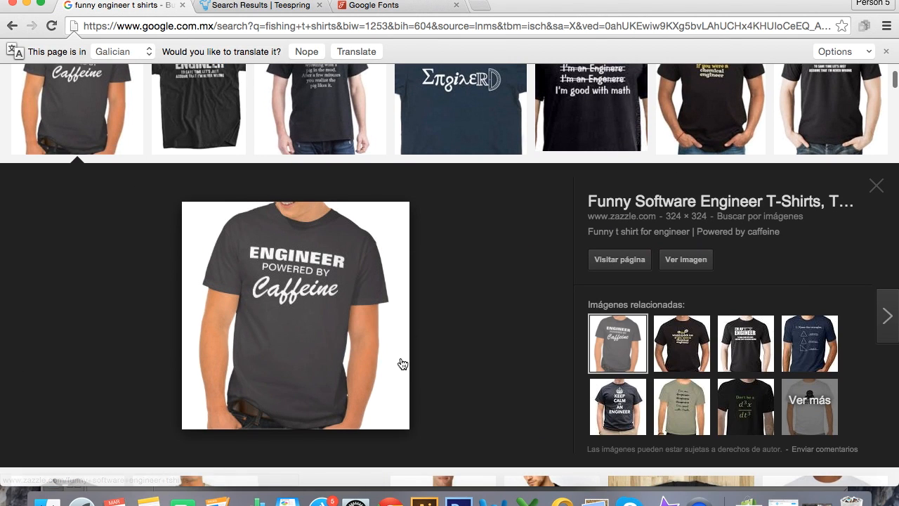
scroll(470, 359, up, 4)
scroll(471, 359, down, 9)
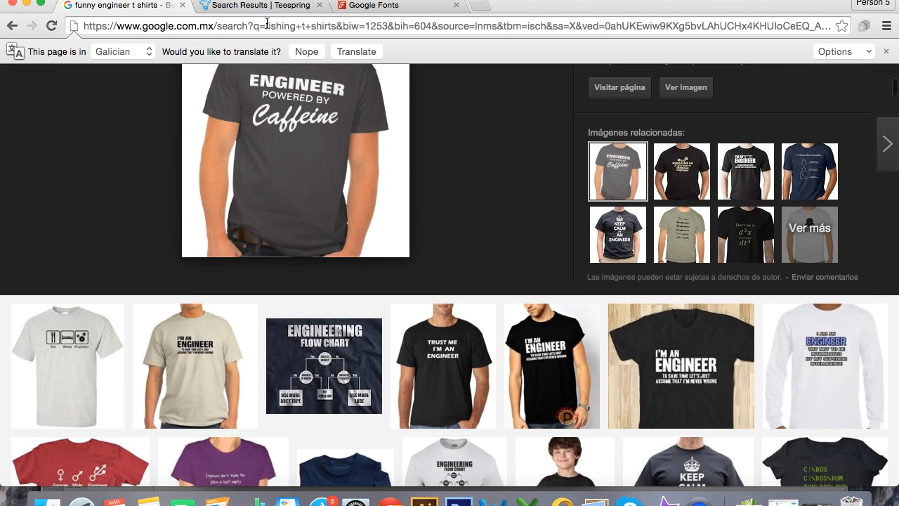
Switch to the Teespring search results for engineer and look through the listed shirt and hoodie designs
click(247, 9)
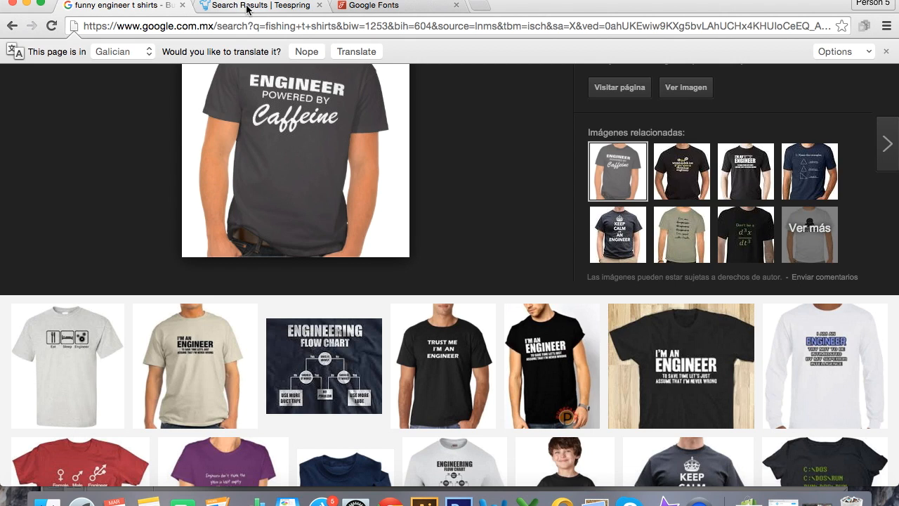
scroll(213, 245, up, 5)
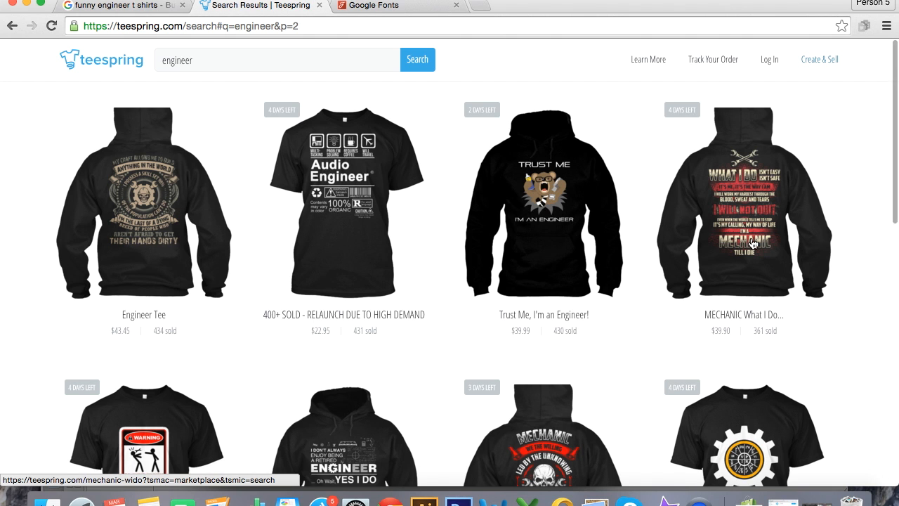
scroll(753, 244, down, 1)
scroll(753, 244, down, 5)
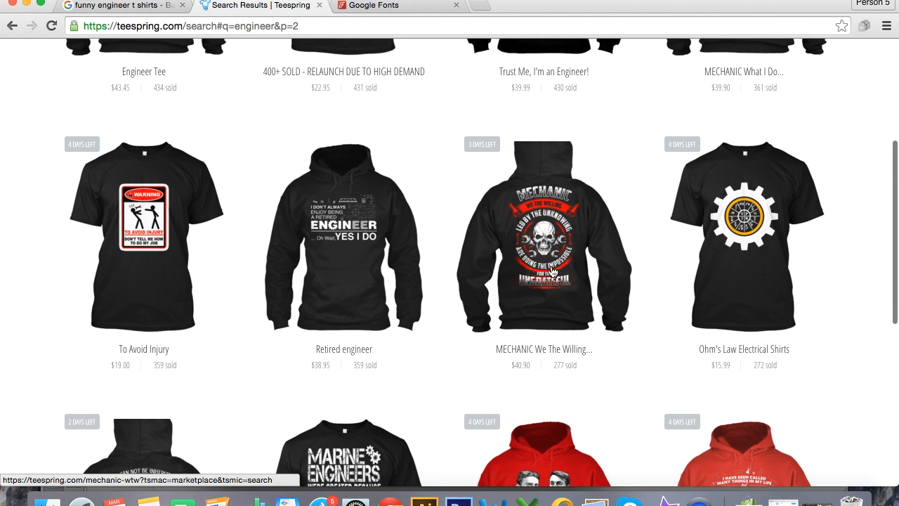
scroll(553, 271, down, 1)
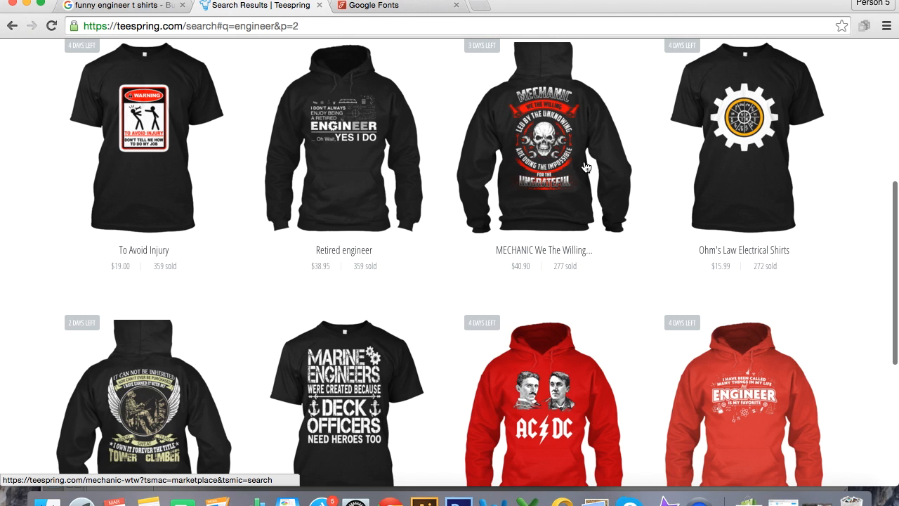
Inspect the design on the "MECHANIC We The Willing..." hoodie page and return to the search results
click(555, 135)
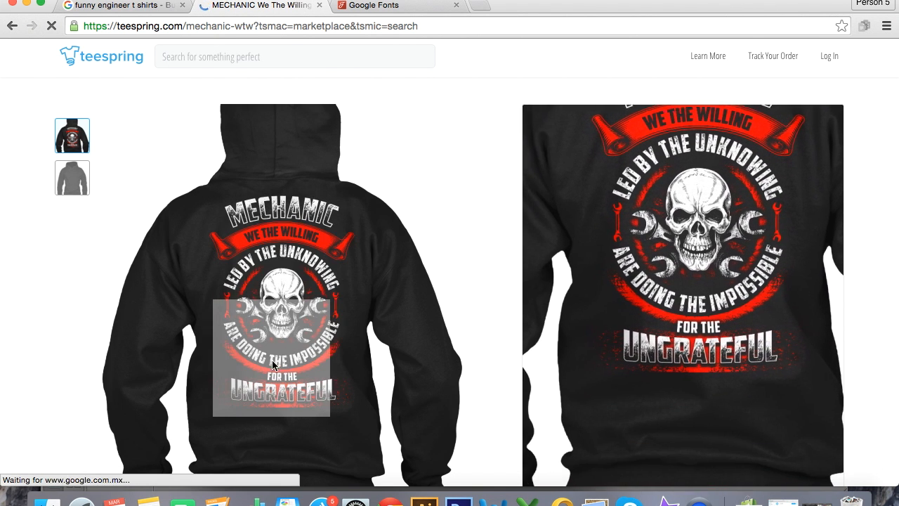
scroll(293, 389, down, 1)
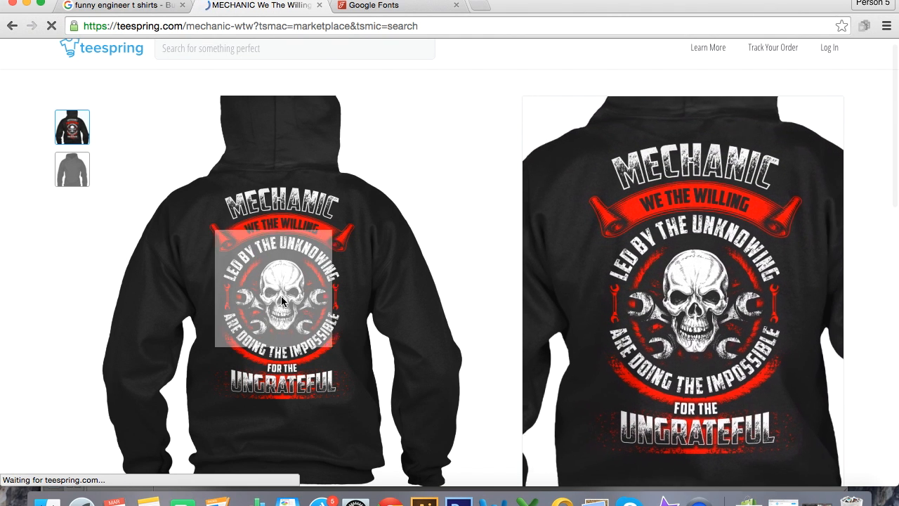
click(12, 26)
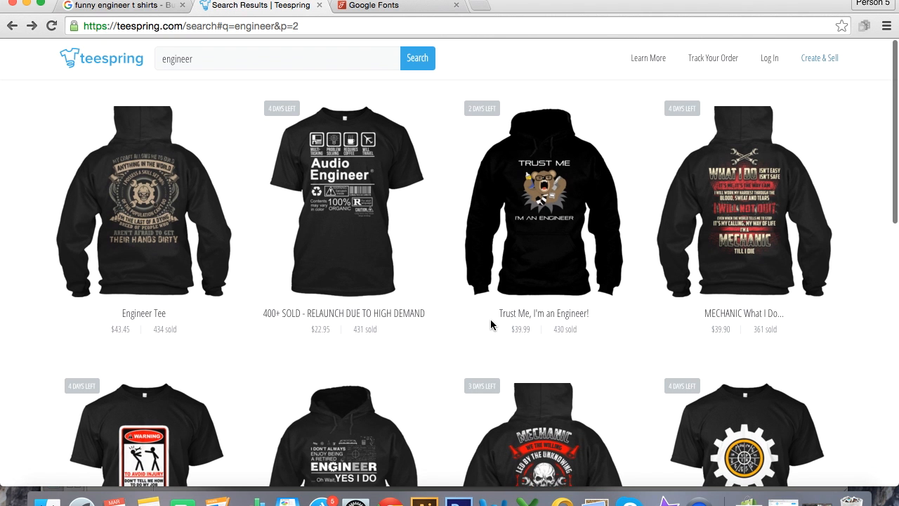
Open the Tower Climber Hoodie/T-Shirt listing from the Teespring results to view its design
scroll(149, 234, down, 5)
scroll(237, 229, down, 3)
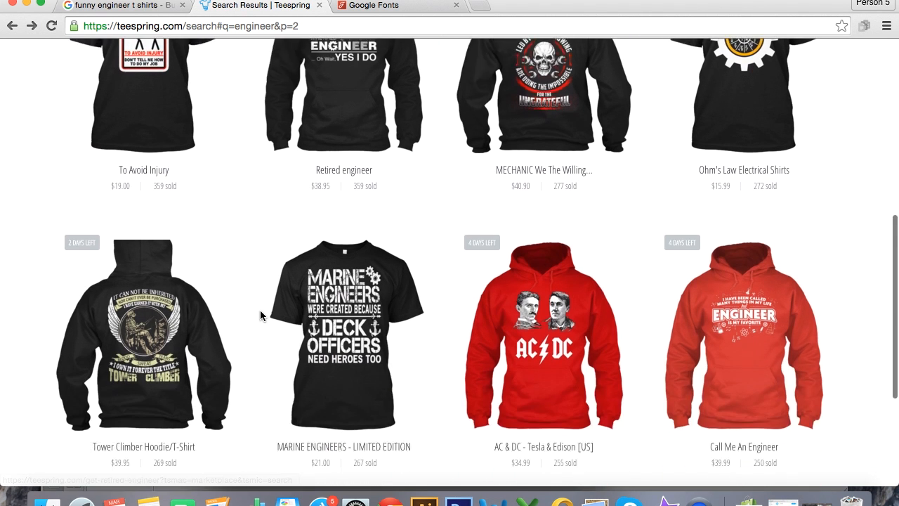
click(128, 239)
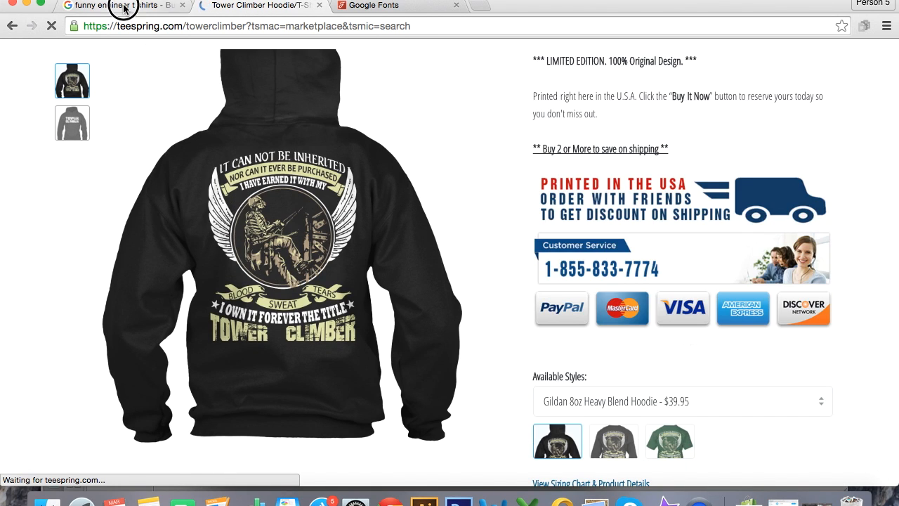
Review the lettering of the "Engineer Powered by Caffeine" shirt and look for similar script fonts in Google Fonts
click(124, 7)
scroll(319, 191, up, 3)
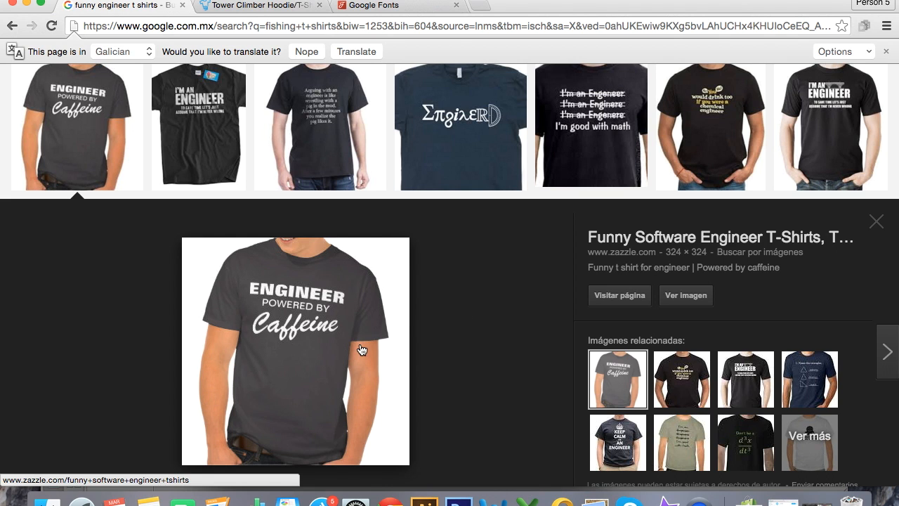
click(415, 7)
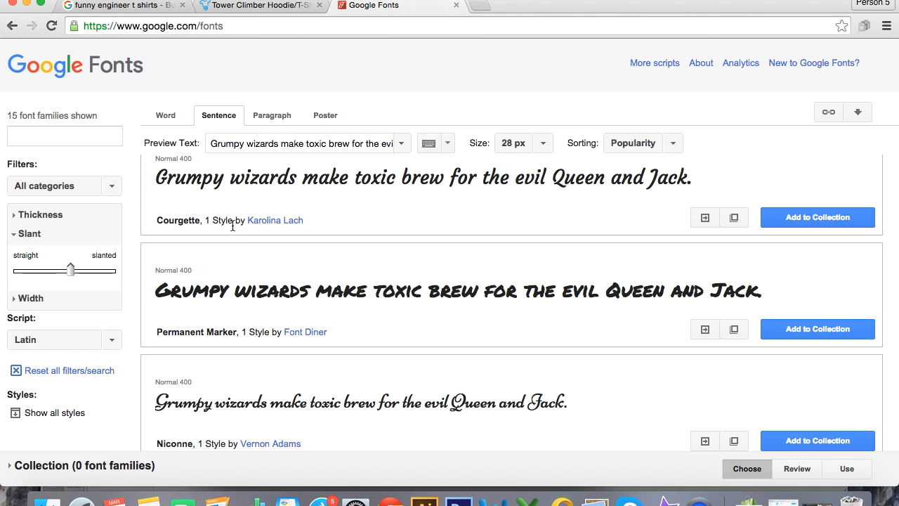
scroll(400, 321, down, 5)
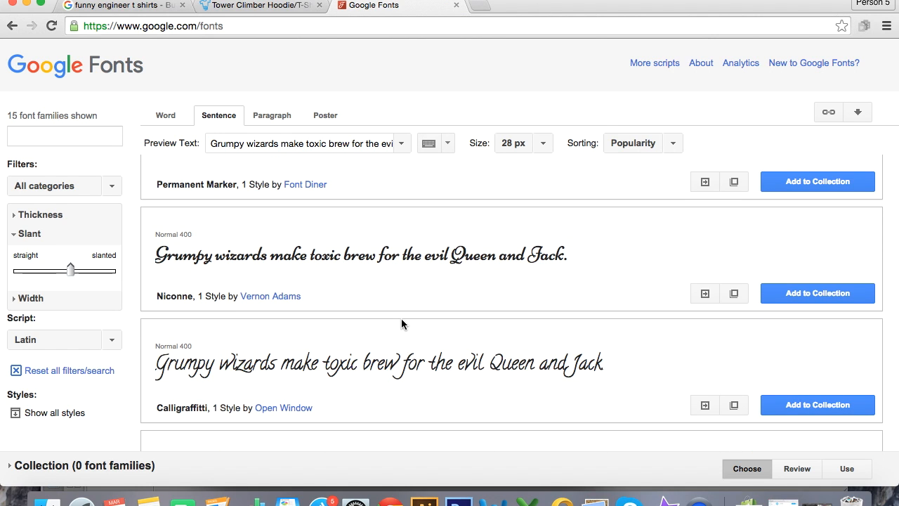
scroll(403, 315, down, 5)
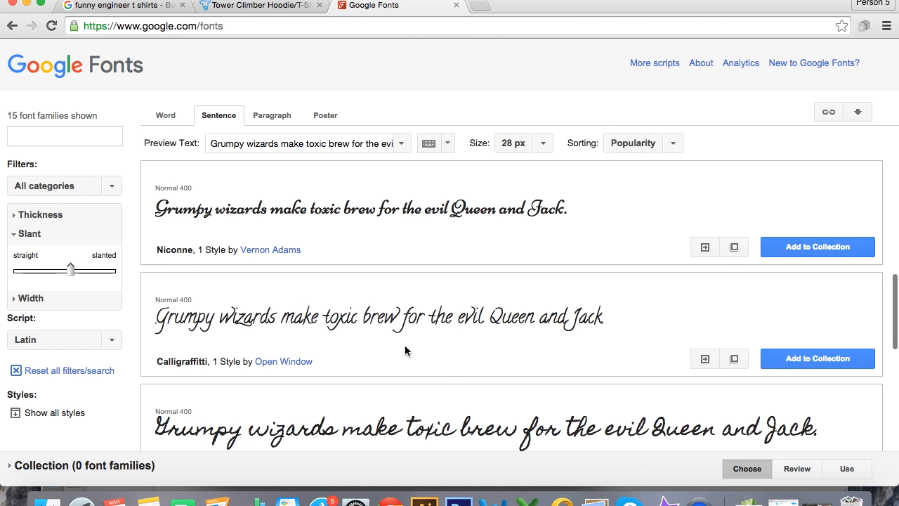
scroll(401, 314, down, 3)
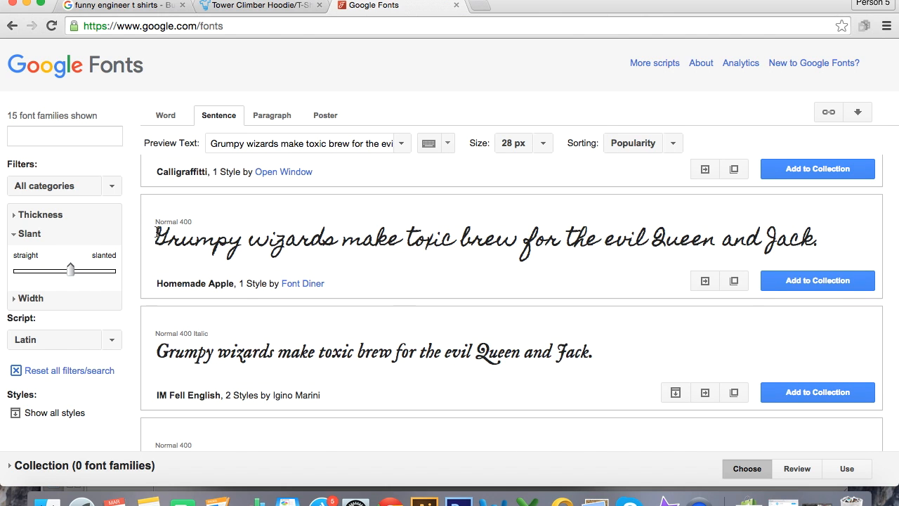
scroll(366, 254, down, 4)
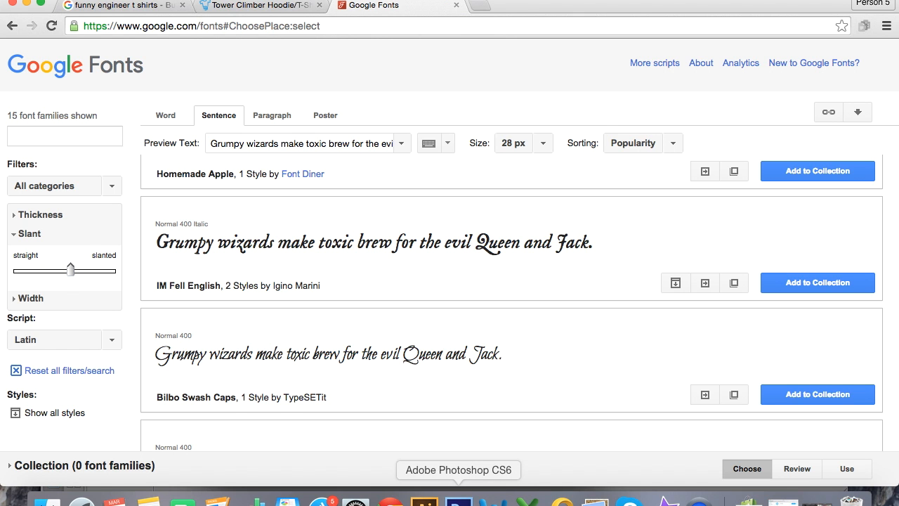
Go back to the Google Images preview of the caffeine shirt to recheck its script lettering
click(108, 6)
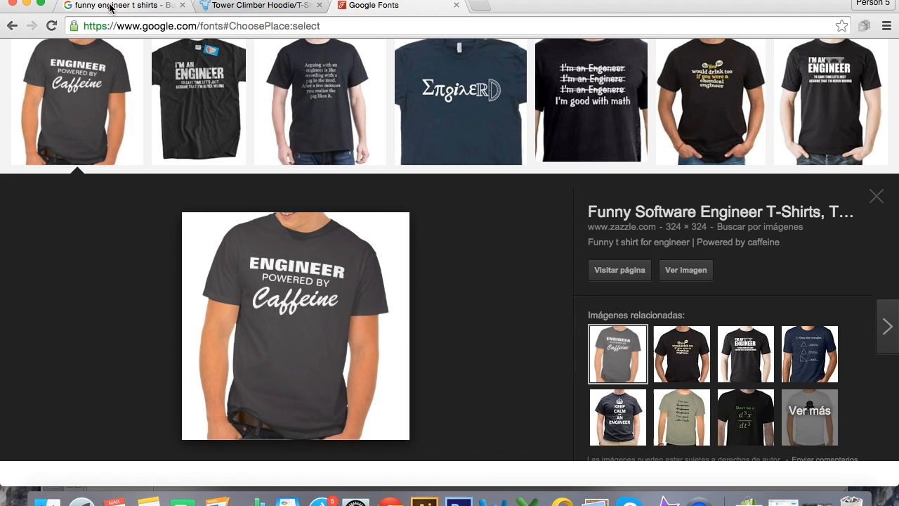
click(393, 4)
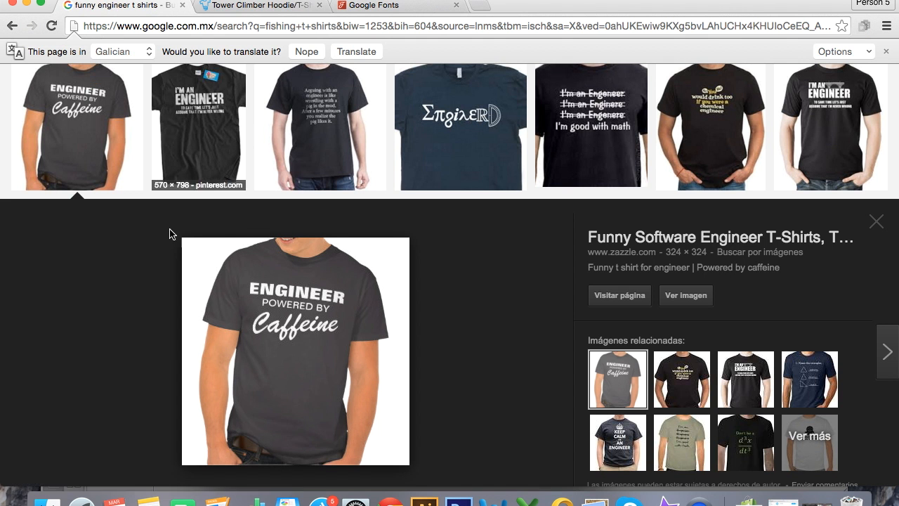
click(116, 6)
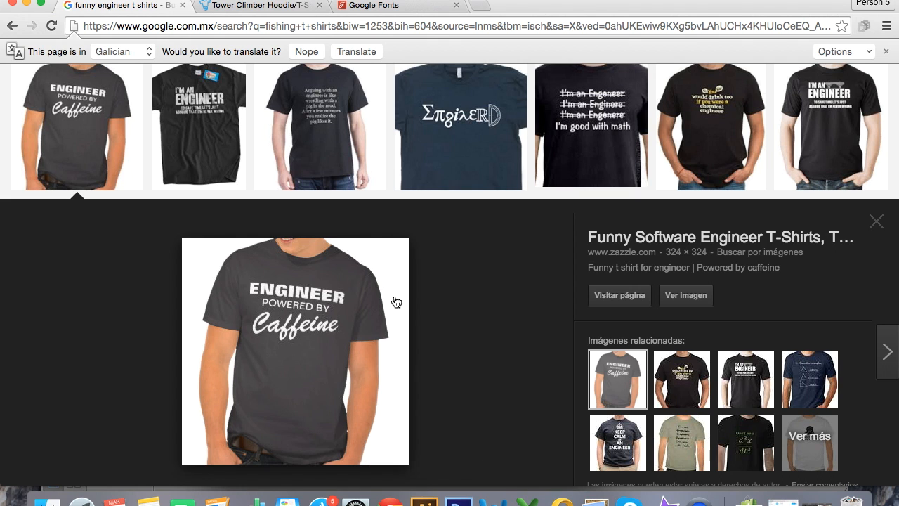
Search Google Fonts for "lobster" with the slant filter set fully to straight
click(402, 6)
click(58, 135)
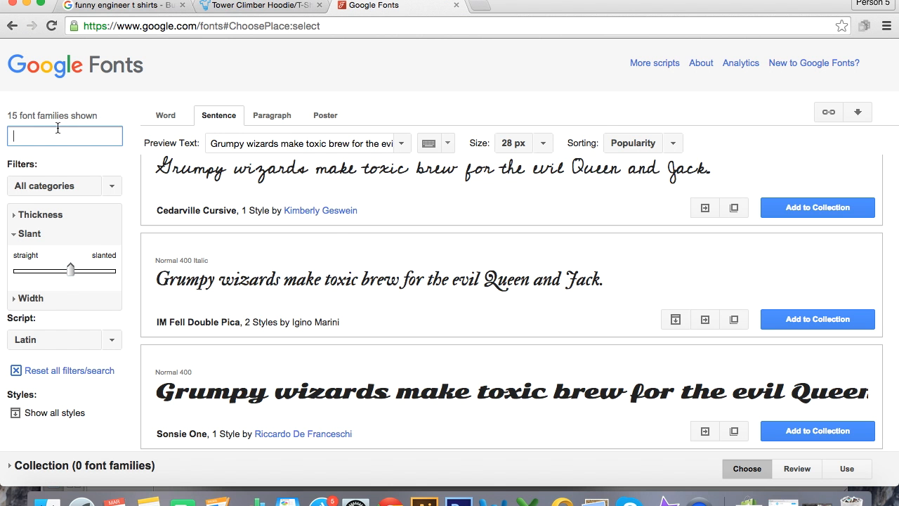
text(r)
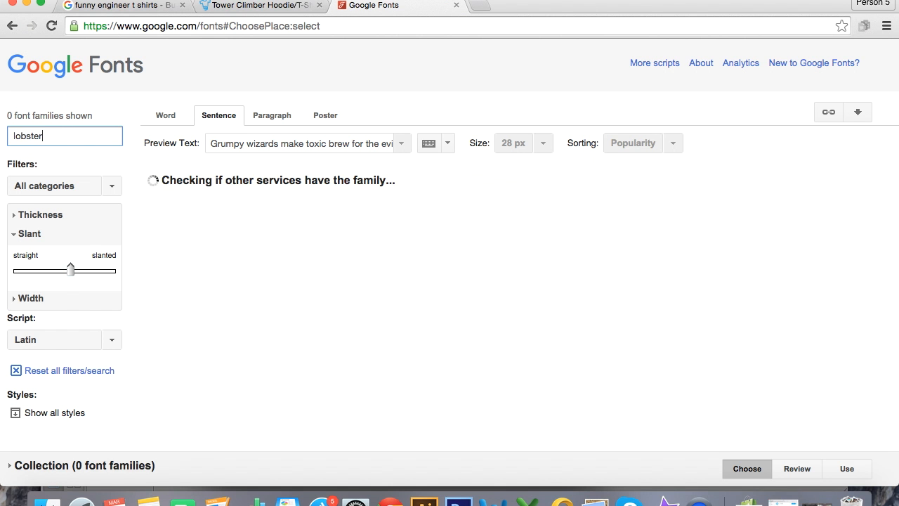
drag(70, 271, 13, 271)
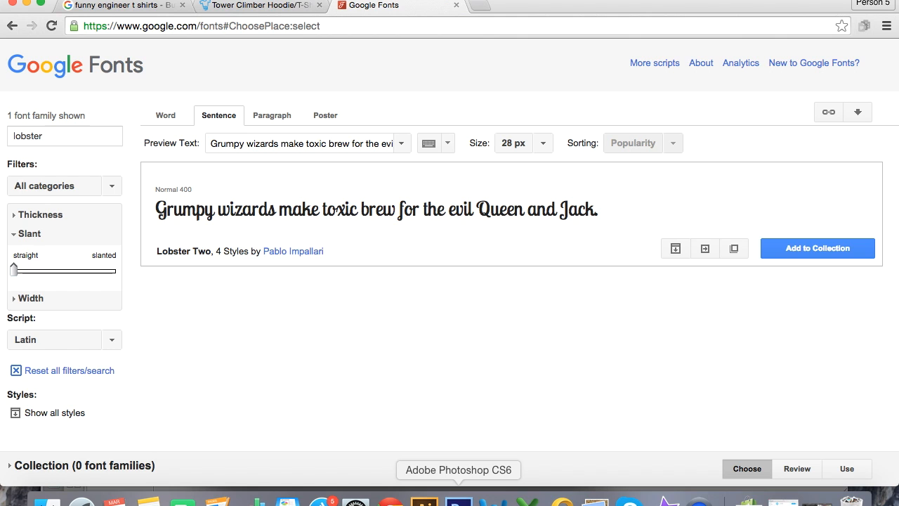
Switch to Photoshop and add the text "Lobster" in the Lobster font at 280 pt, centred across the merch template canvas
click(458, 499)
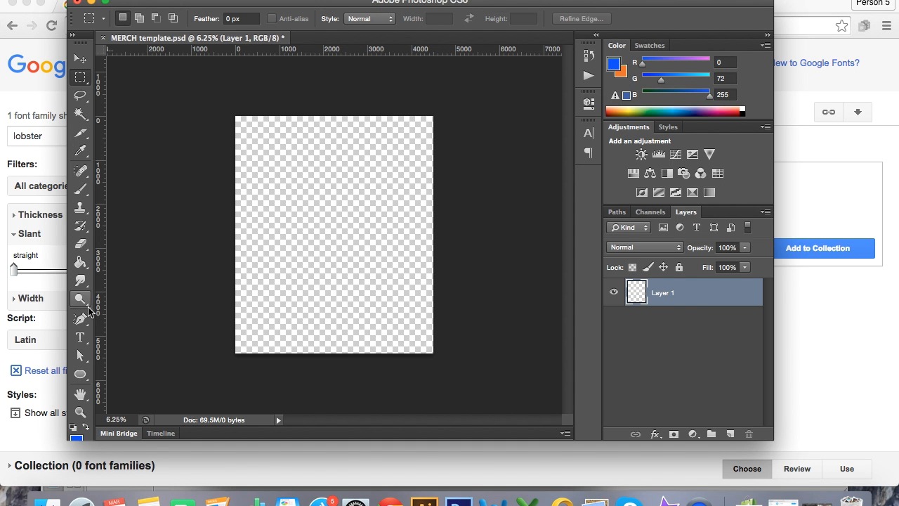
click(80, 337)
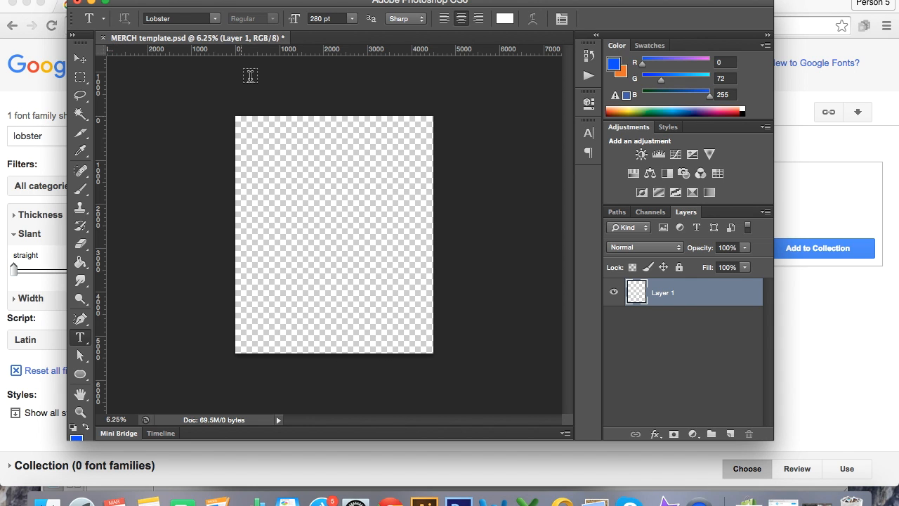
click(277, 271)
text(Lobster)
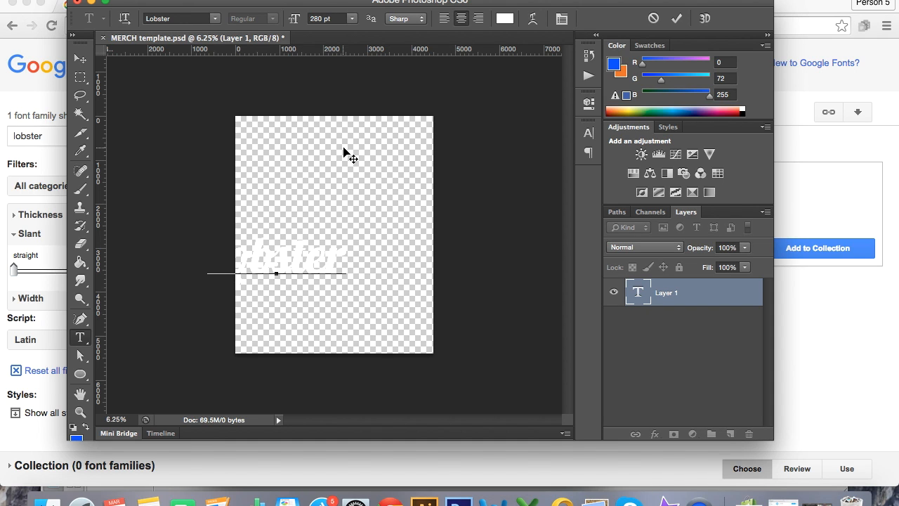
click(79, 58)
drag(301, 259, 357, 254)
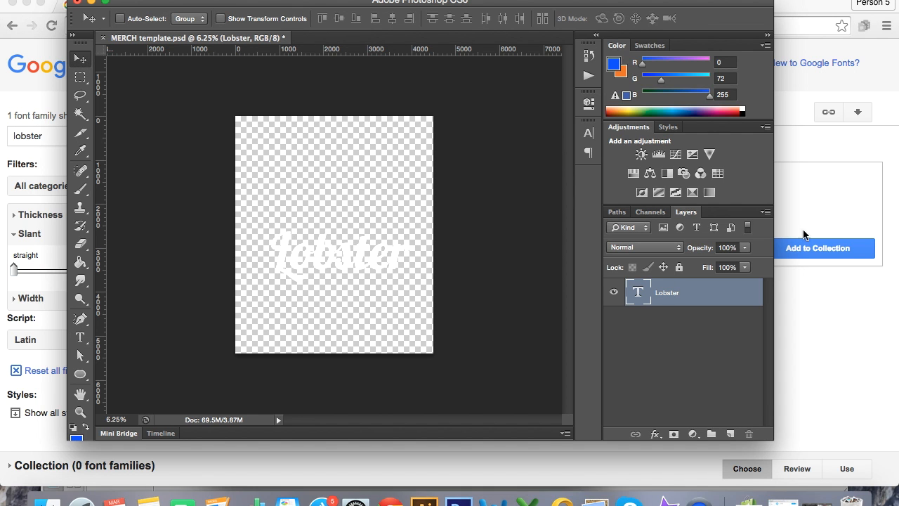
Add a new layer beneath the Lobster text and paint the whole canvas blue on it with the Brush tool
click(766, 211)
click(719, 90)
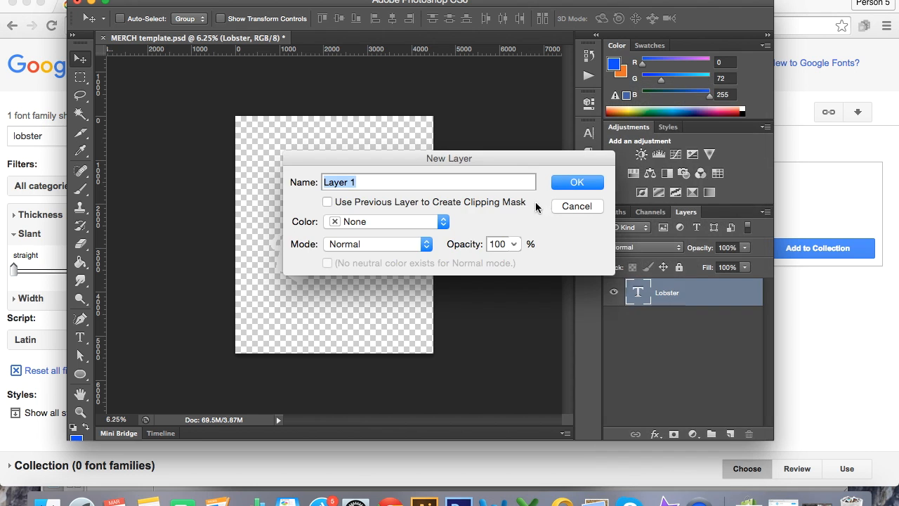
click(576, 182)
drag(672, 295, 674, 351)
click(80, 188)
mouse_move(301, 367)
mouse_down()
mouse_move(171, 261)
mouse_move(288, 140)
mouse_up()
mouse_move(345, 220)
mouse_down()
mouse_move(391, 221)
mouse_move(406, 402)
mouse_move(394, 163)
mouse_move(371, 160)
mouse_move(401, 146)
mouse_move(431, 259)
mouse_up()
click(74, 59)
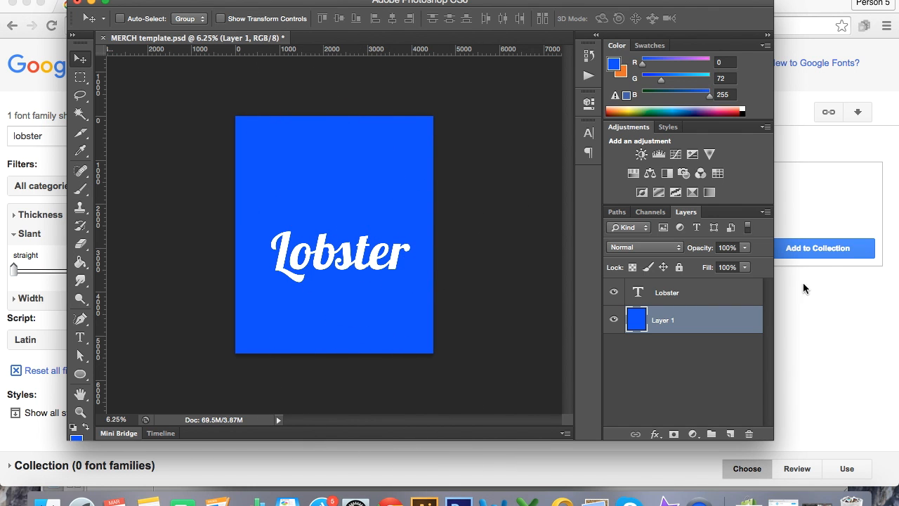
Replace the Lobster text with "Caffeine" and move it slightly up to the middle of the canvas
click(678, 298)
click(80, 337)
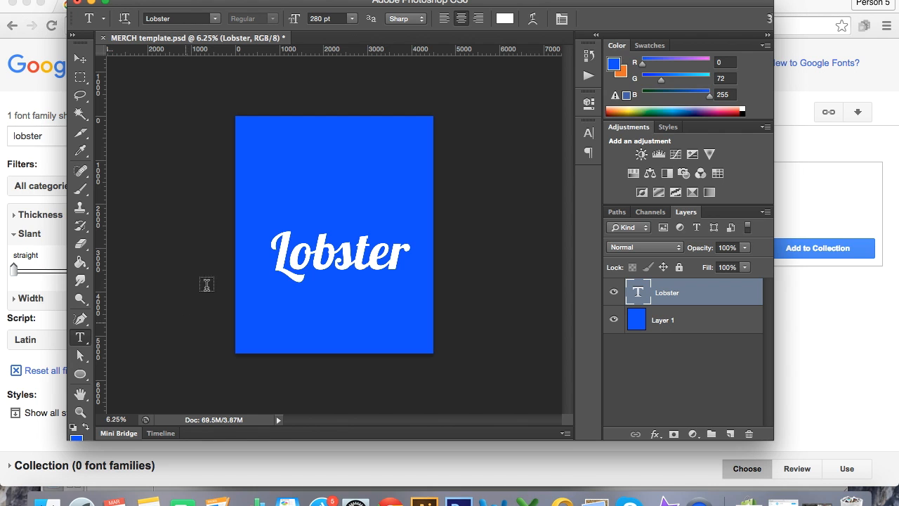
double_click(319, 259)
text(Caffeine)
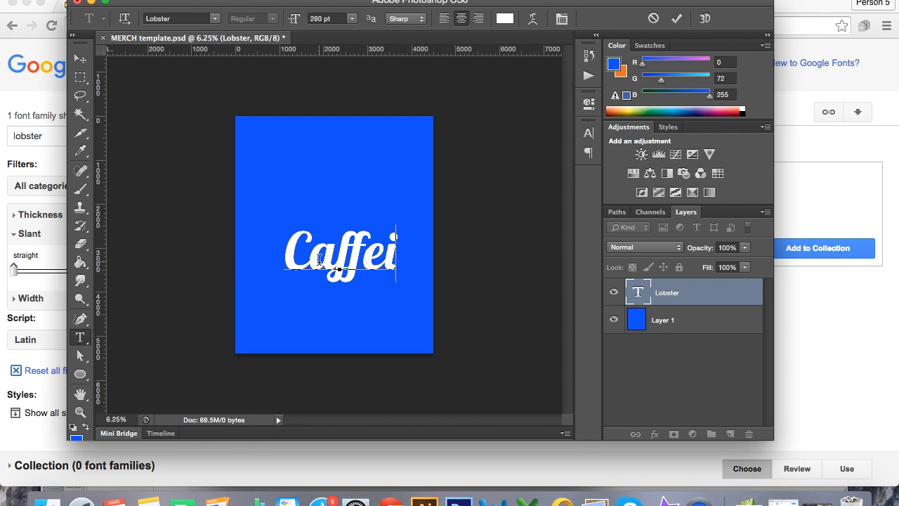
click(80, 58)
drag(341, 274, 335, 253)
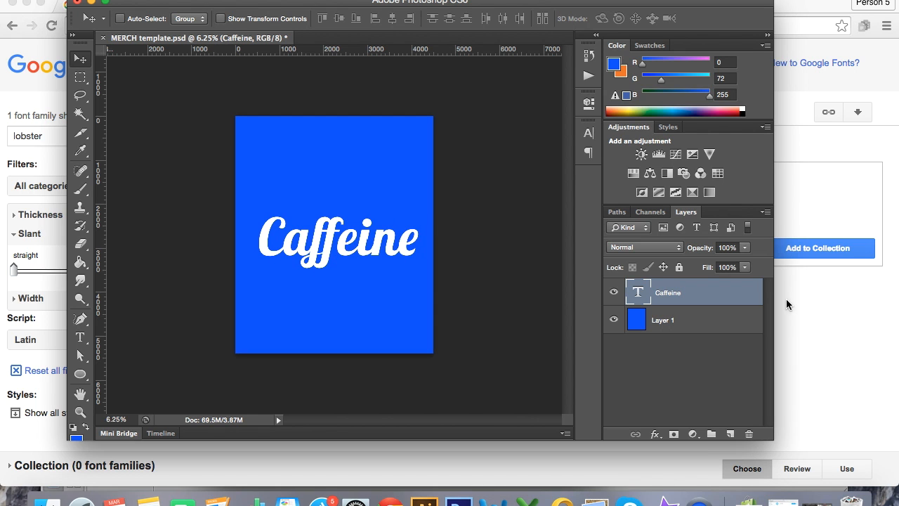
Create a new layer on top and add the text "ENGINEER" above the Caffeine word
click(766, 212)
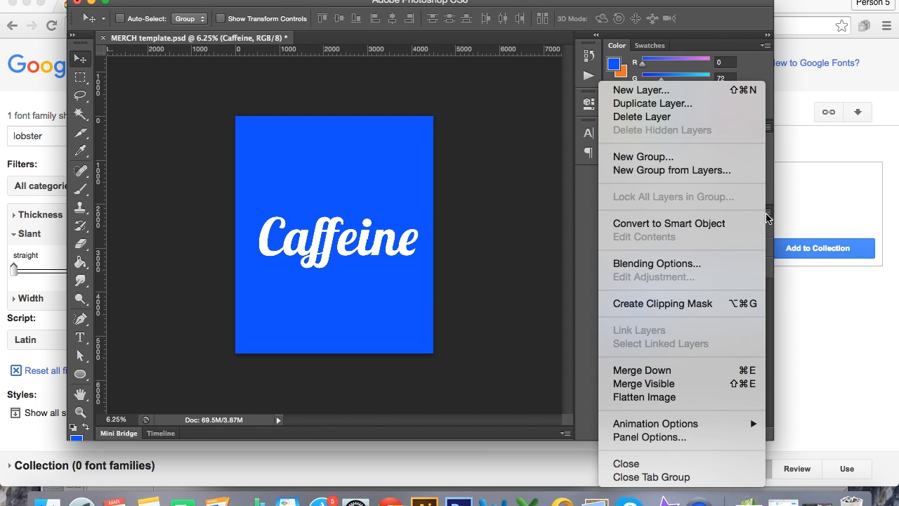
click(707, 89)
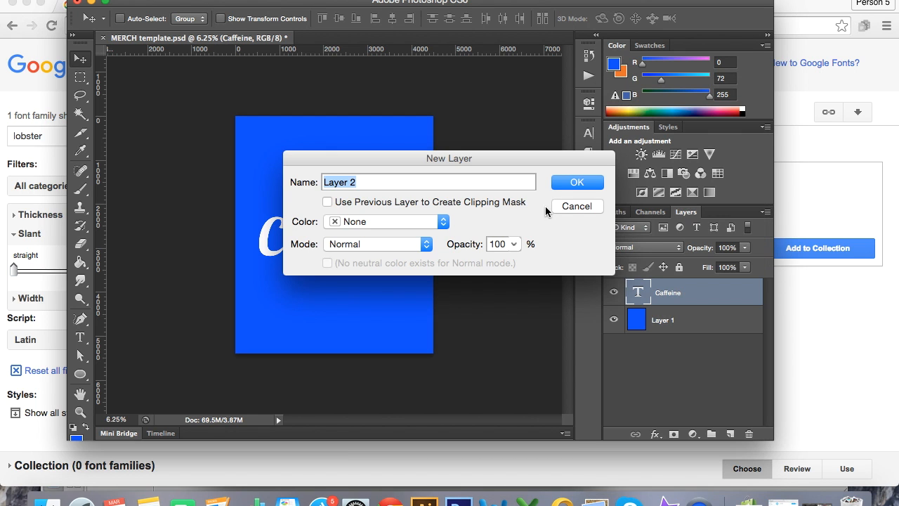
click(577, 182)
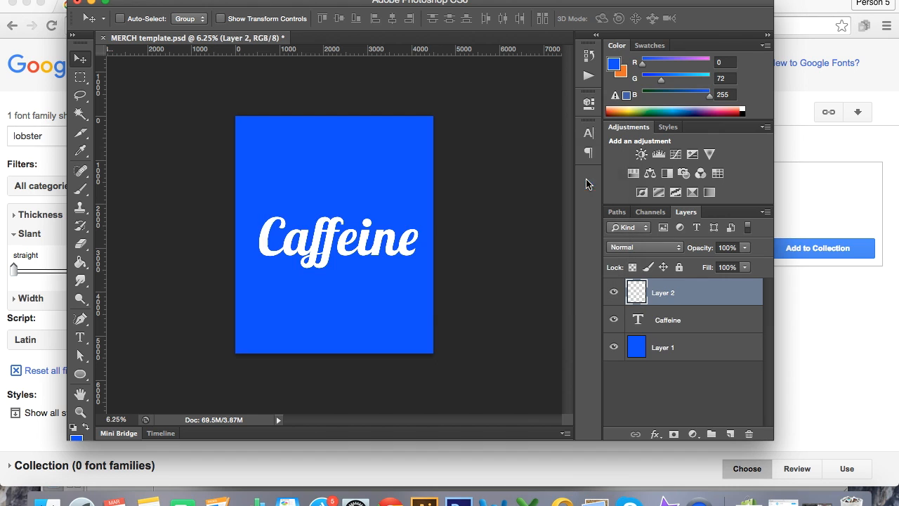
click(80, 342)
click(318, 164)
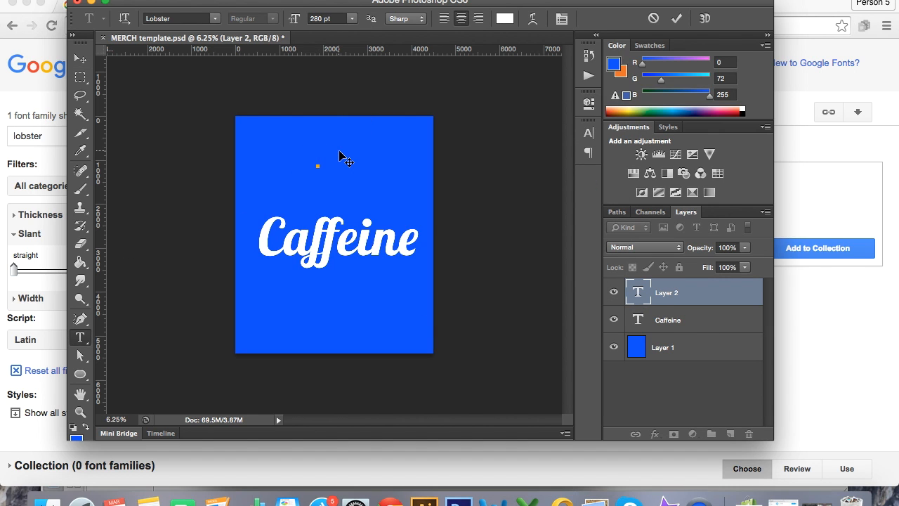
text(ENGINEER)
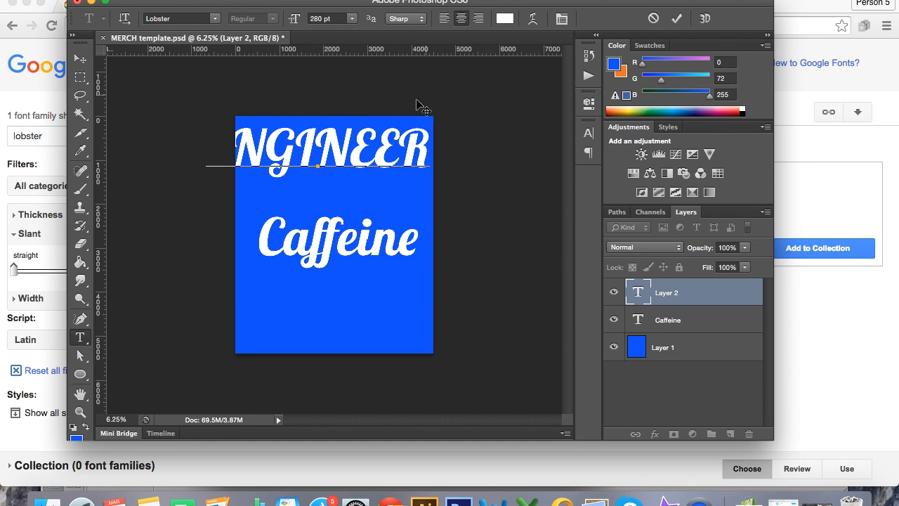
Change the font of the ENGINEER text to Russo One
double_click(391, 167)
click(215, 18)
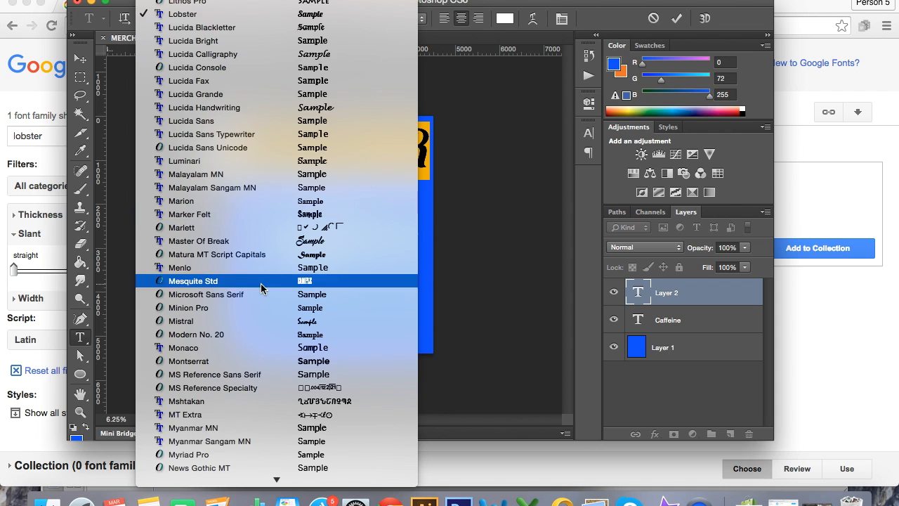
scroll(316, 284, down, 10)
scroll(328, 387, down, 5)
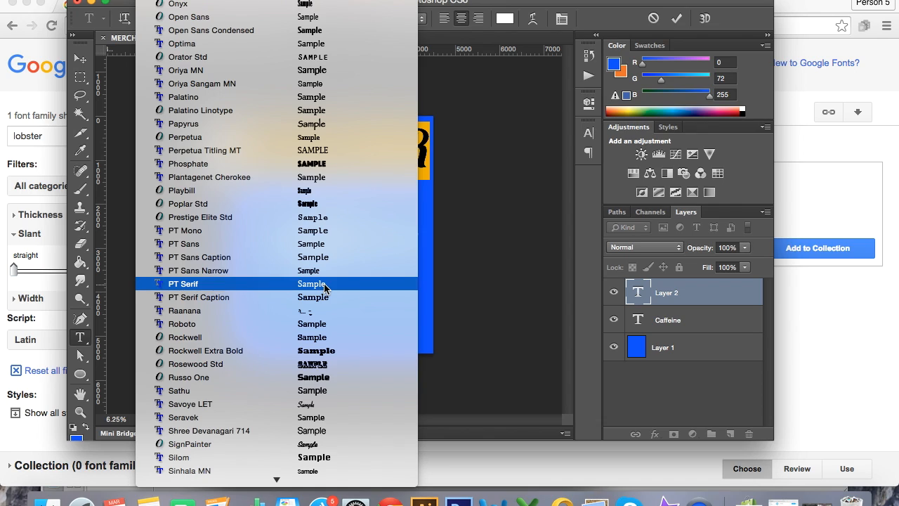
scroll(323, 283, down, 10)
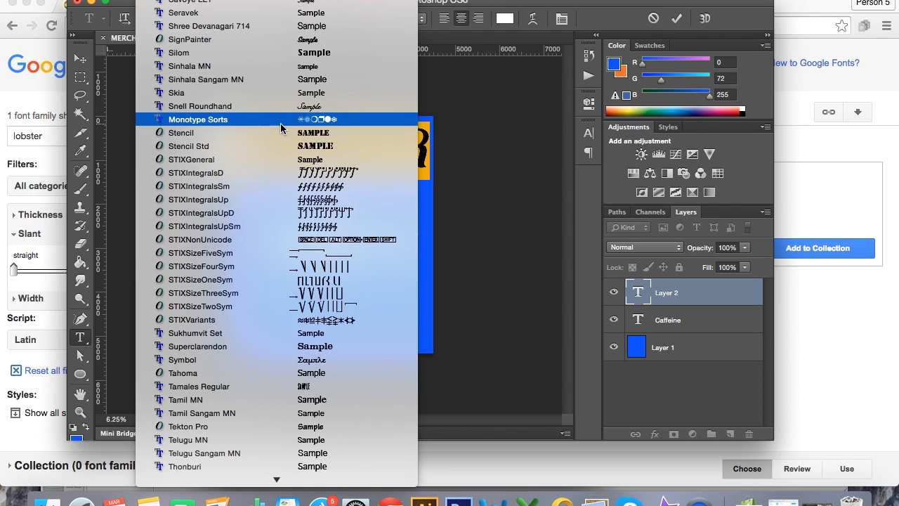
scroll(283, 123, down, 4)
scroll(281, 124, up, 9)
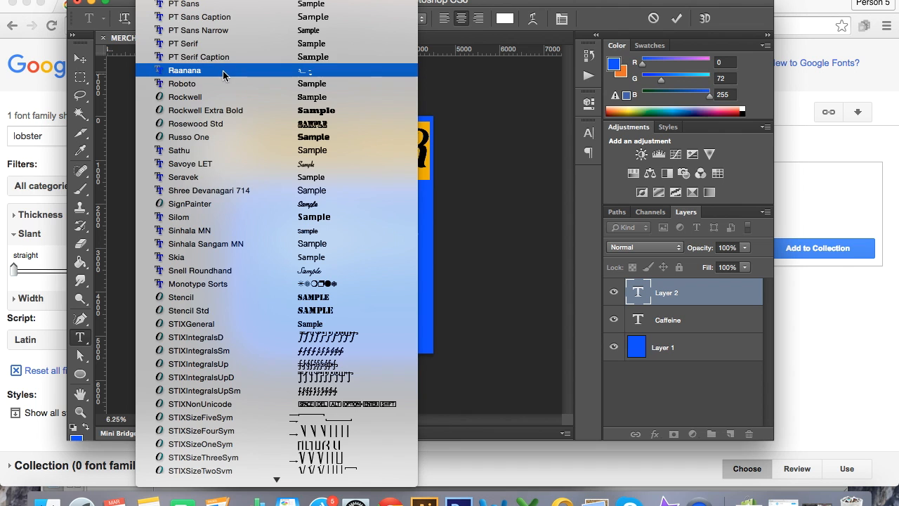
scroll(231, 91, up, 2)
scroll(231, 91, up, 2)
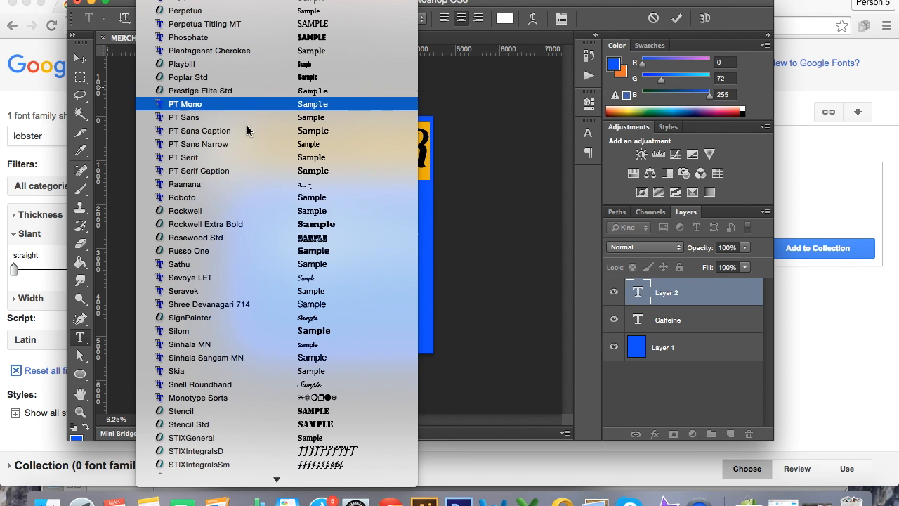
click(257, 249)
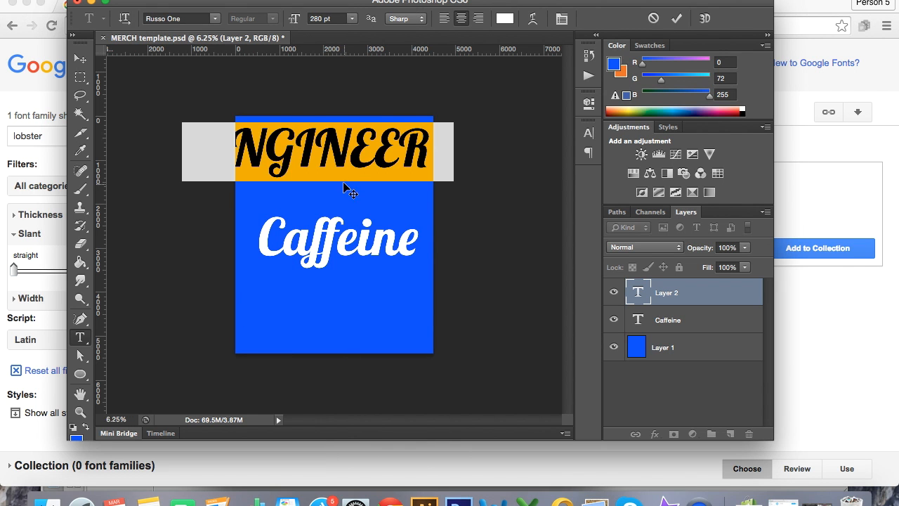
Set the ENGINEER text size to 220 pt and move it up and right on the canvas
click(324, 19)
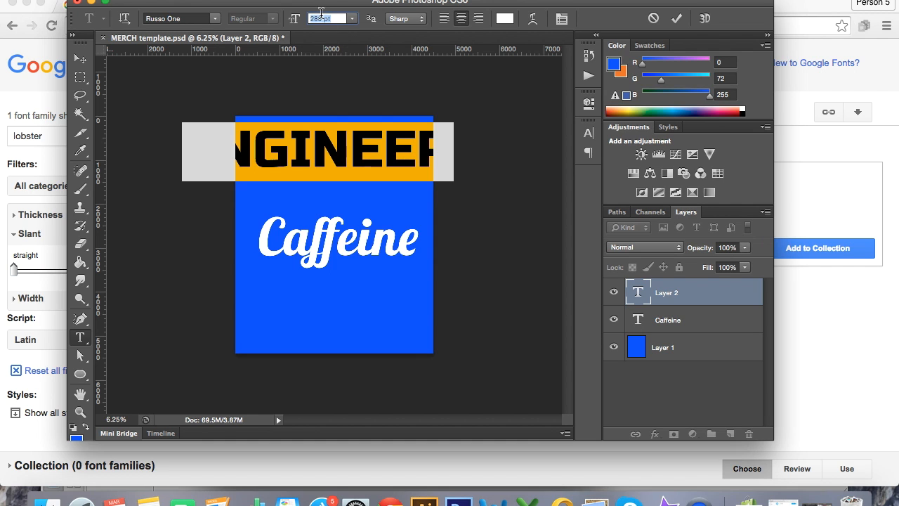
text(220)
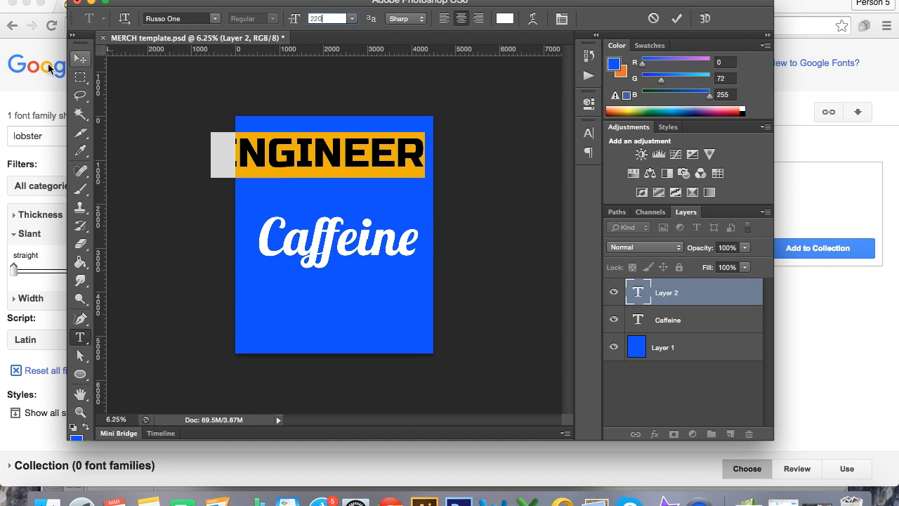
click(79, 59)
drag(306, 165, 328, 151)
Set the ENGINEER text size to 200 pt and centre it across the canvas just above the Caffeine word
click(80, 337)
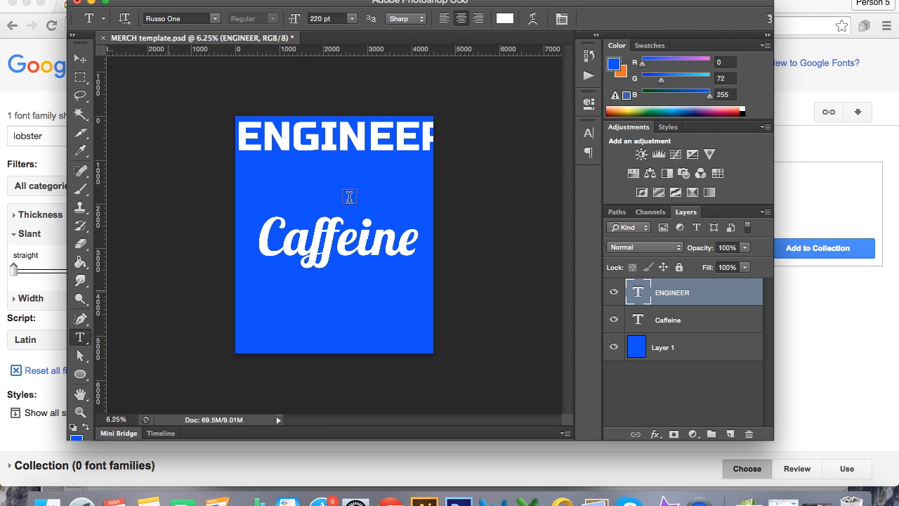
double_click(439, 127)
click(318, 17)
text(200)
key(Return)
click(80, 58)
drag(323, 150, 303, 177)
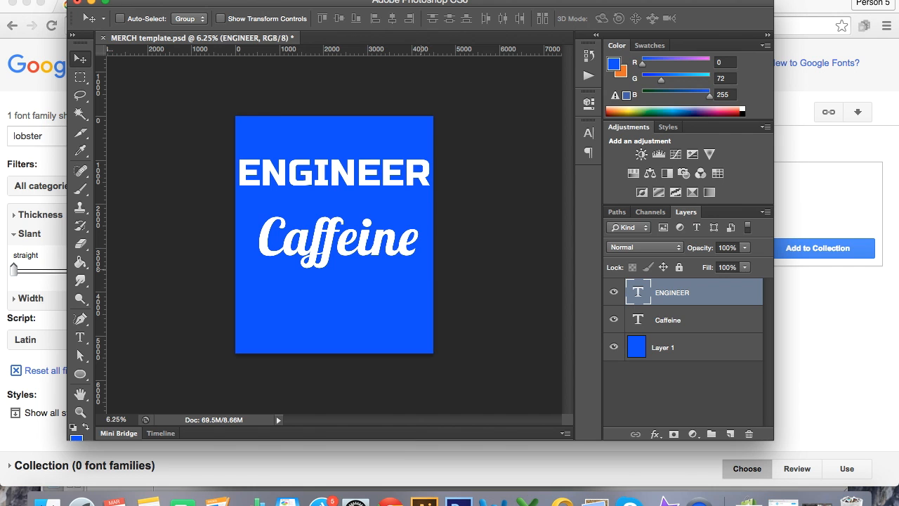
Duplicate the ENGINEER text layer and place the copy between the ENGINEER and Caffeine lines
double_click(678, 302)
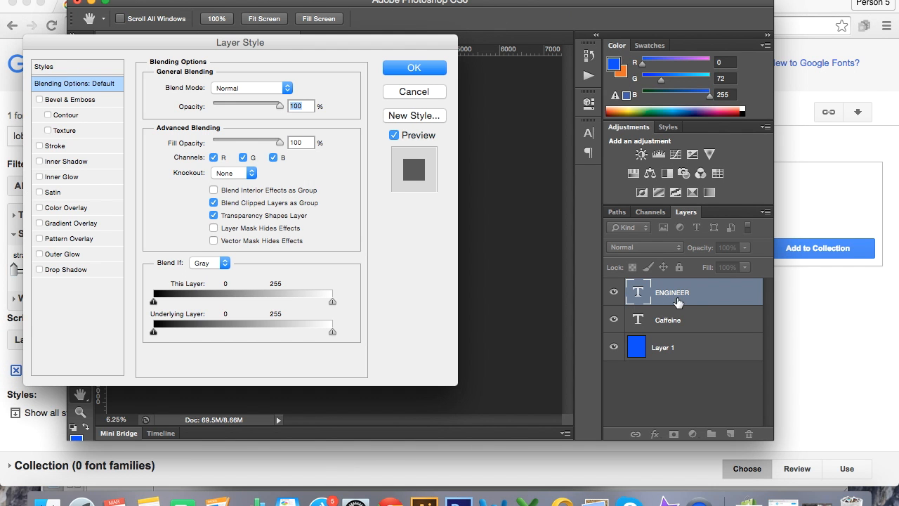
click(408, 91)
right_click(678, 304)
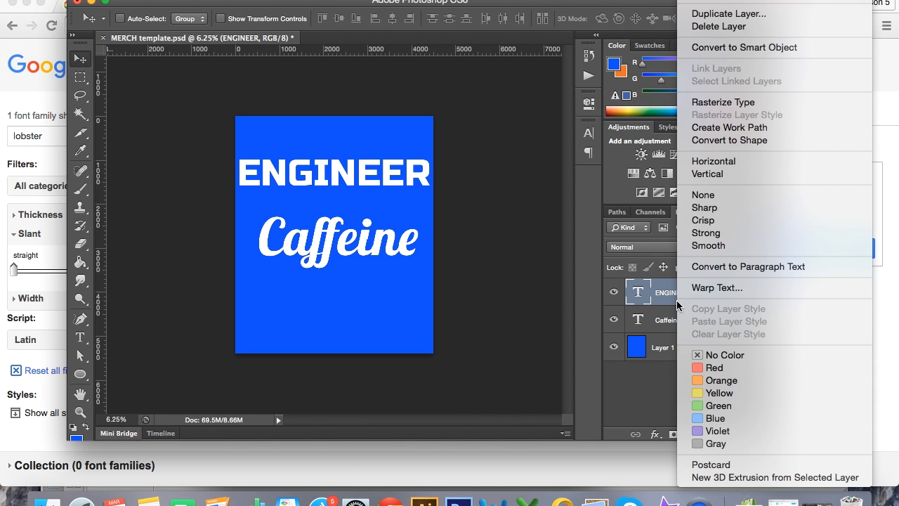
click(729, 13)
click(581, 176)
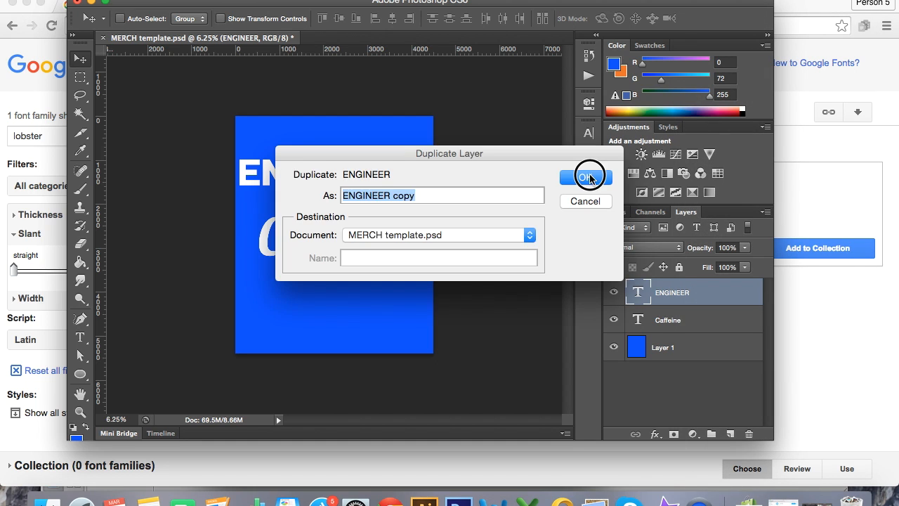
drag(369, 175, 350, 216)
Replace the wording of the duplicated ENGINEER text with "POWERED BY" in capitals
click(80, 338)
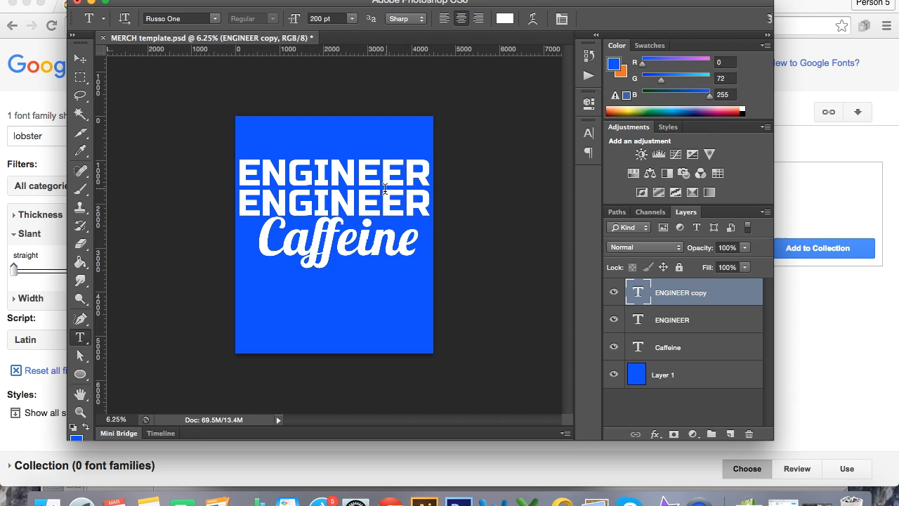
double_click(351, 200)
text(powe)
key(BackSpace)
key(BackSpace)
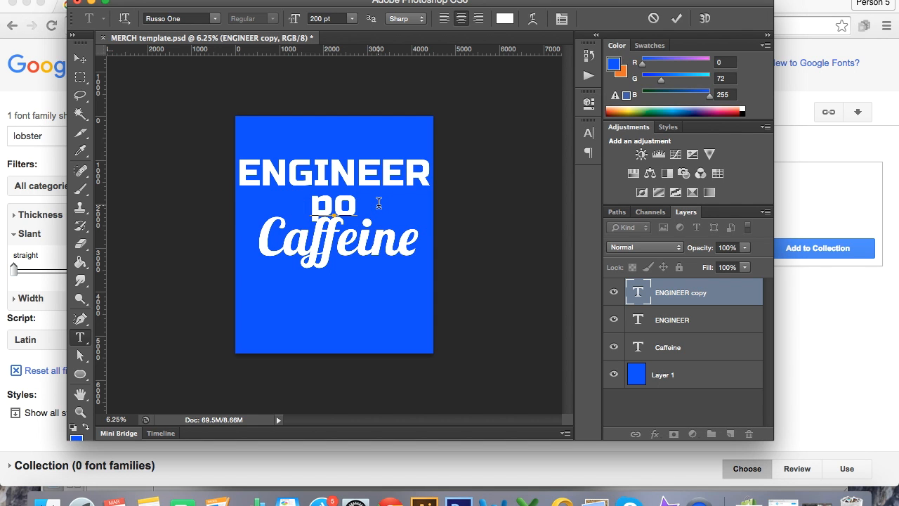
text(wered by)
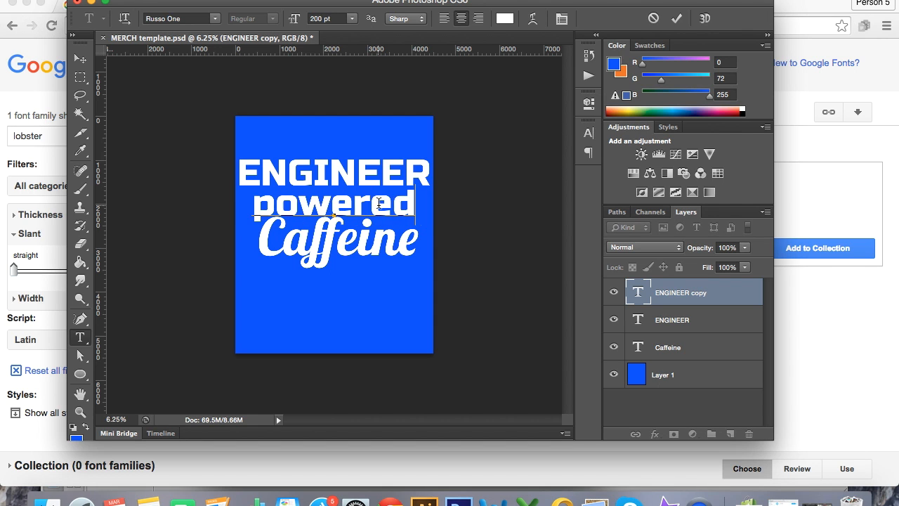
key(BackSpace)
key(BackSpace)
key(BackSpace)
key(BackSpace)
key(BackSpace)
key(BackSpace)
key(BackSpace)
key(BackSpace)
key(BackSpace)
key(BackSpace)
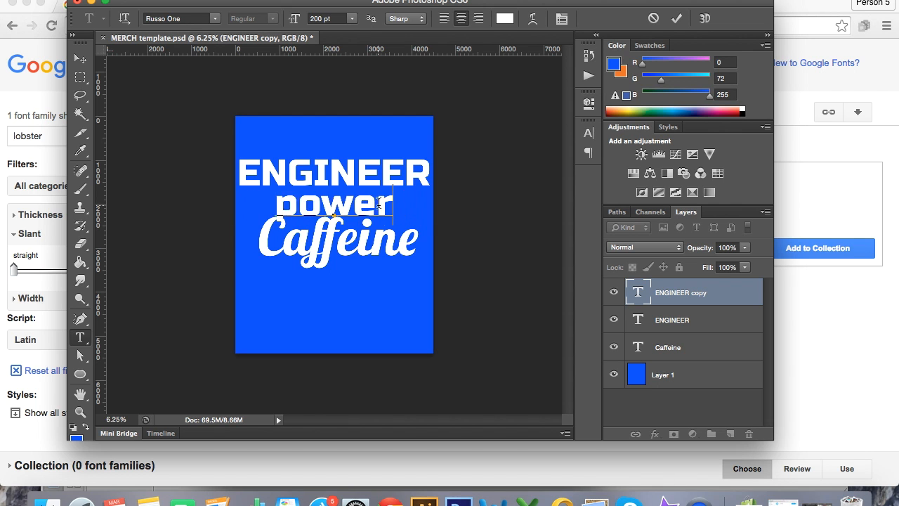
text(POWERED BY)
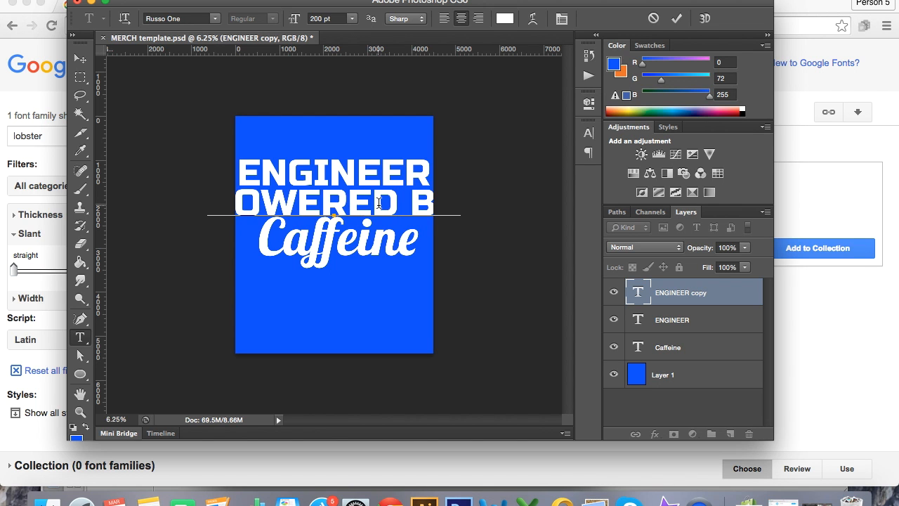
Change the font of the whole POWERED BY text to Lato
key(super+a)
click(215, 18)
scroll(260, 106, up, 5)
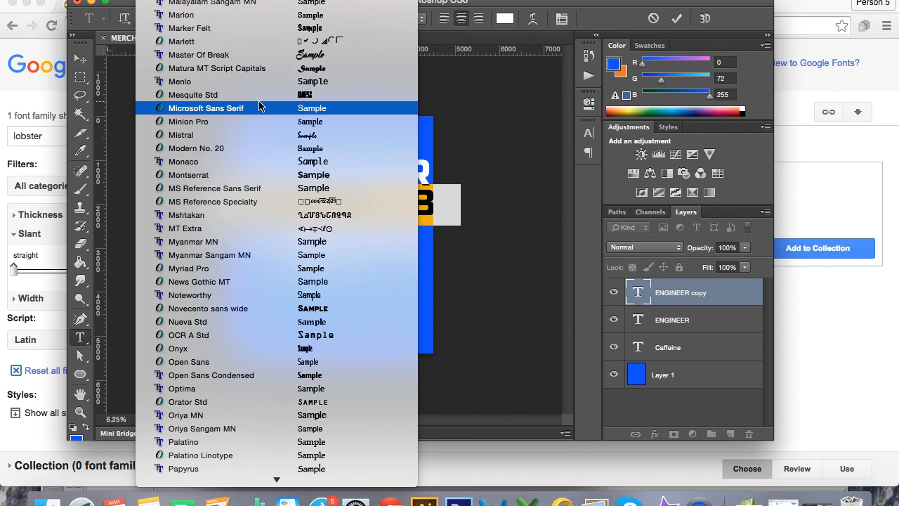
scroll(259, 105, up, 5)
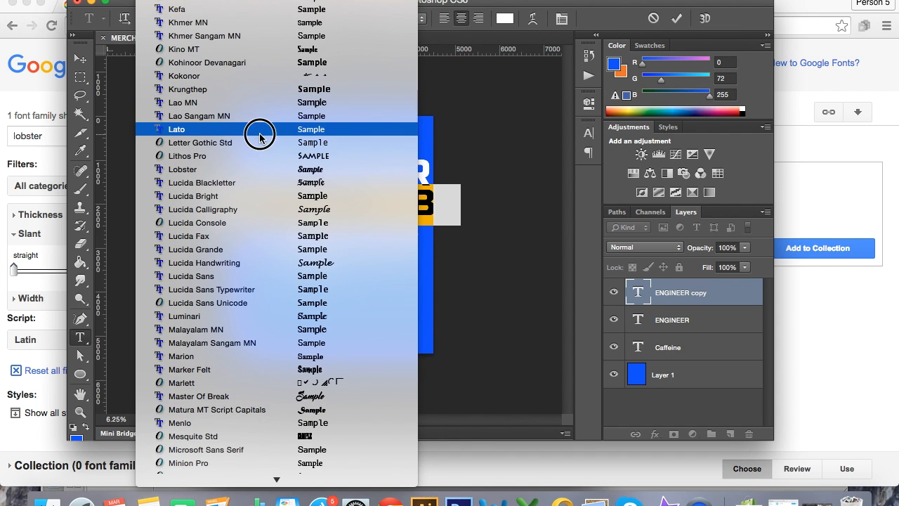
click(257, 131)
Set the size of the POWERED BY text to 130 pt and apply the text edit
click(321, 19)
text(150)
key(BackSpace)
key(BackSpace)
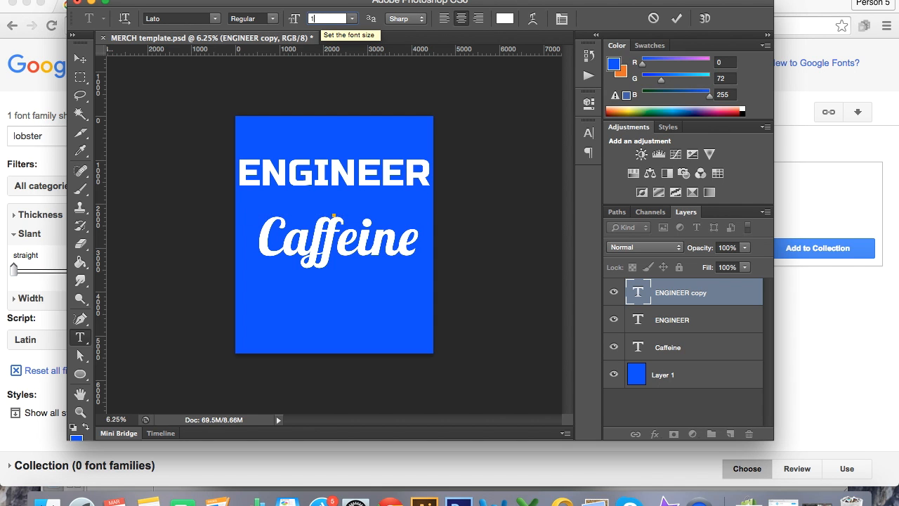
text(30)
click(87, 62)
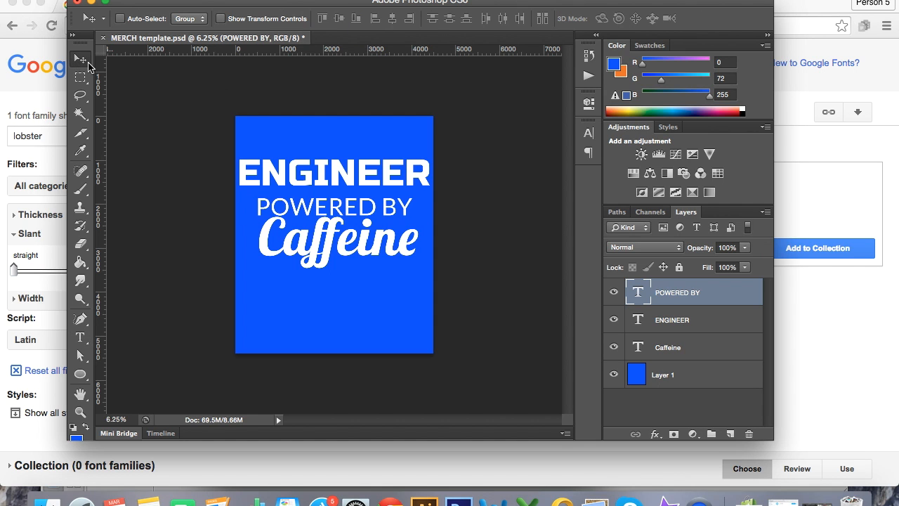
Move POWERED BY up close beneath ENGINEER and shift the Caffeine word up beneath it
drag(372, 219, 367, 213)
click(684, 349)
drag(349, 274, 346, 251)
Enlarge the Caffeine text slightly and rotate it counterclockwise so that it slants upward, using Free Transform
drag(112, 0, 137, 275)
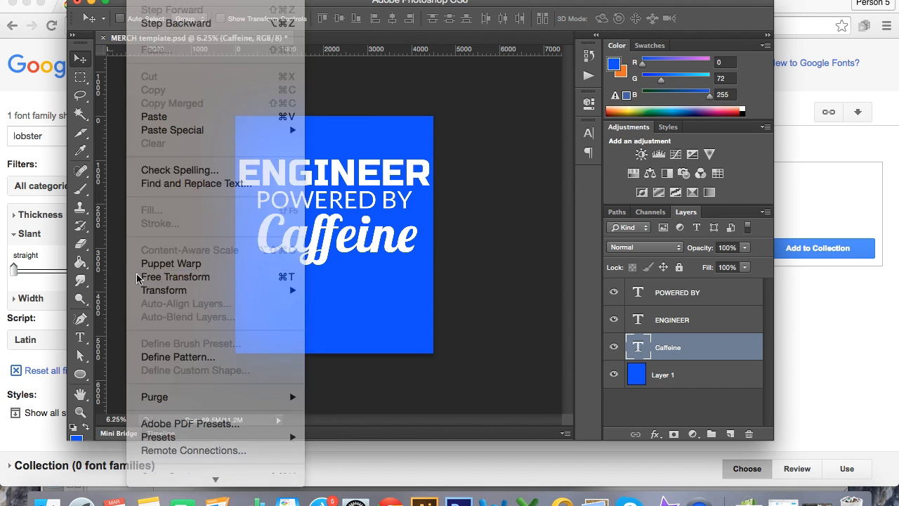
drag(242, 182, 225, 192)
drag(268, 282, 237, 289)
drag(327, 247, 337, 244)
drag(441, 268, 392, 240)
key(Return)
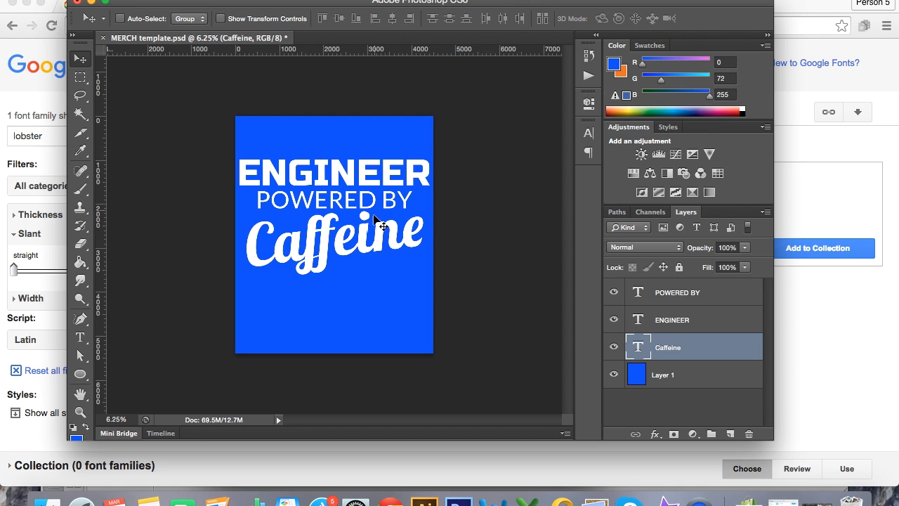
Nudge the Caffeine and POWERED BY lines slightly down to even out the spacing between the three lines
drag(363, 244, 363, 247)
click(668, 320)
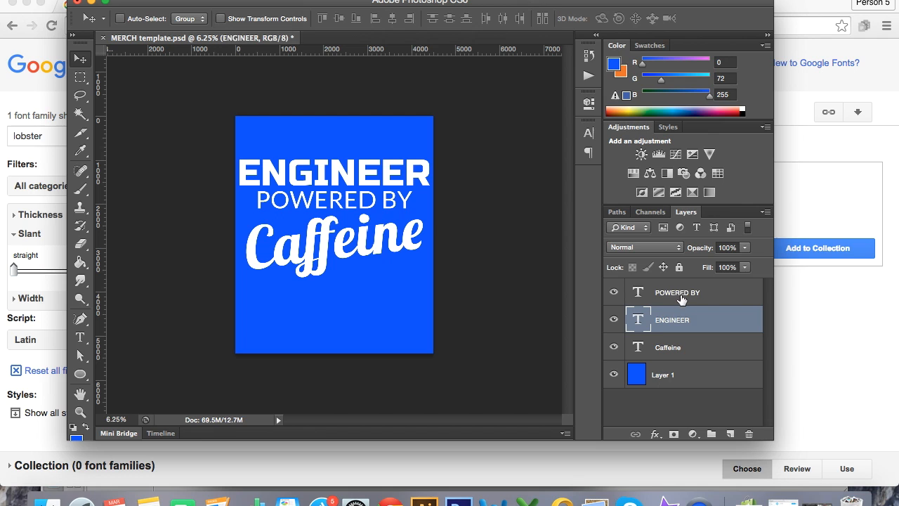
click(681, 298)
drag(363, 210, 363, 210)
Try a 70 px outside Stroke layer style on the Caffeine text
click(682, 344)
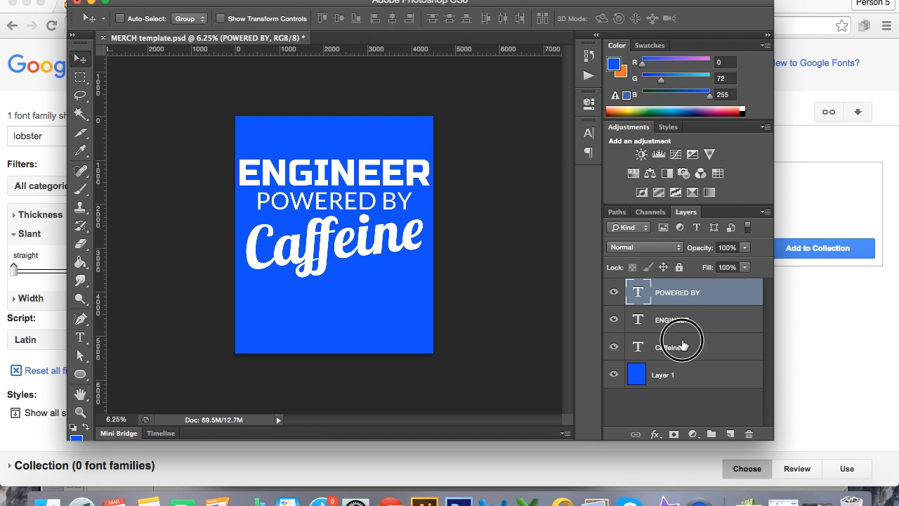
click(211, 0)
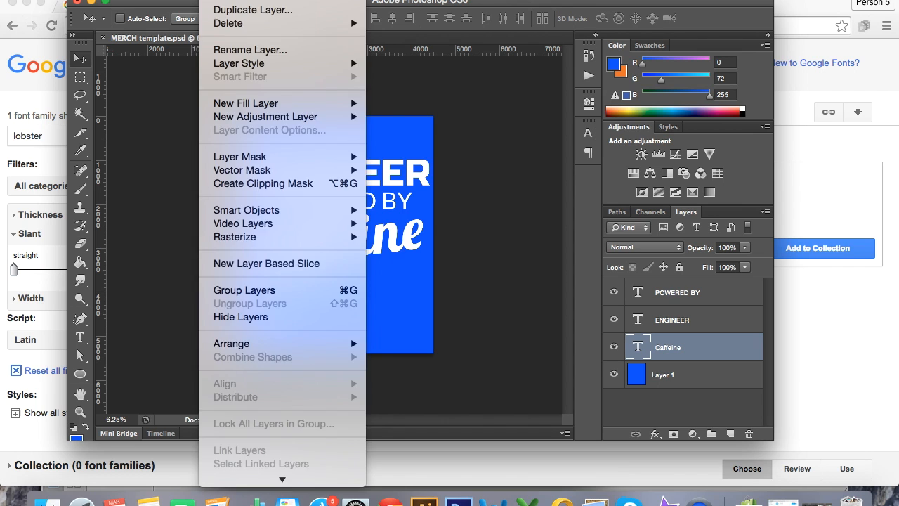
key(Escape)
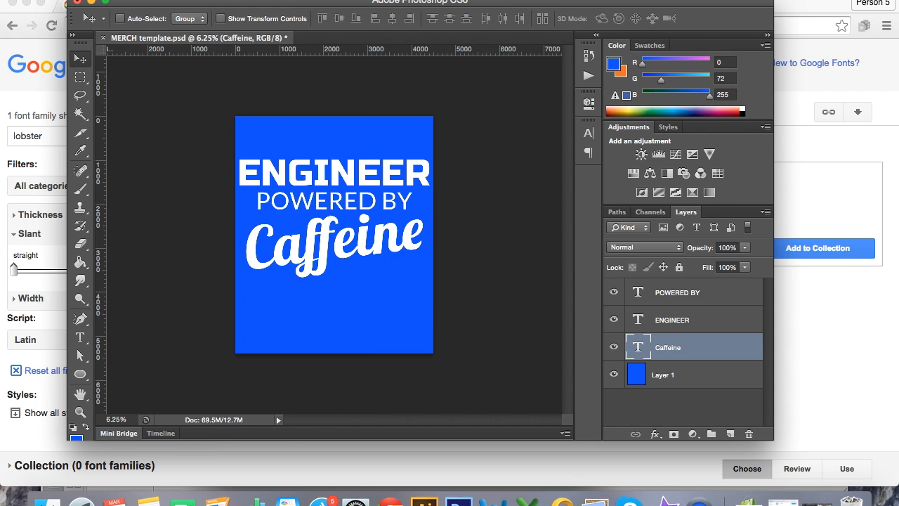
click(211, 1)
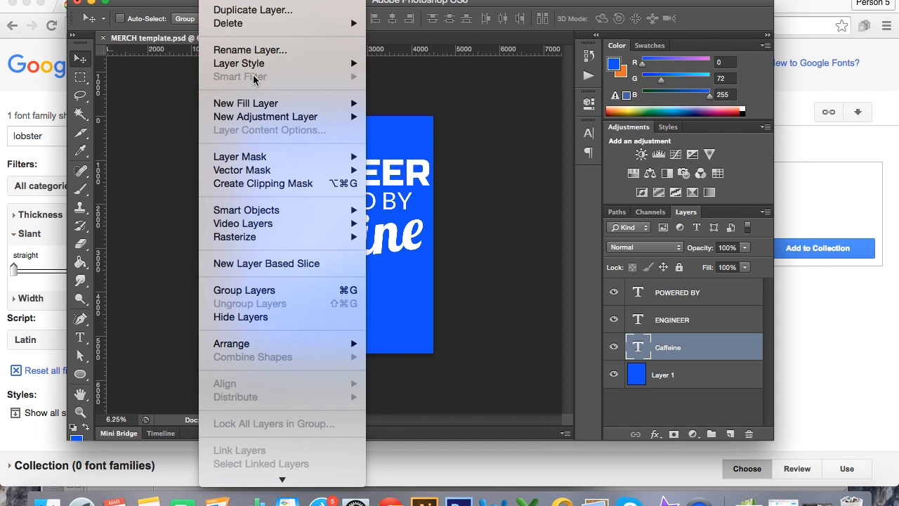
mouse_move(259, 66)
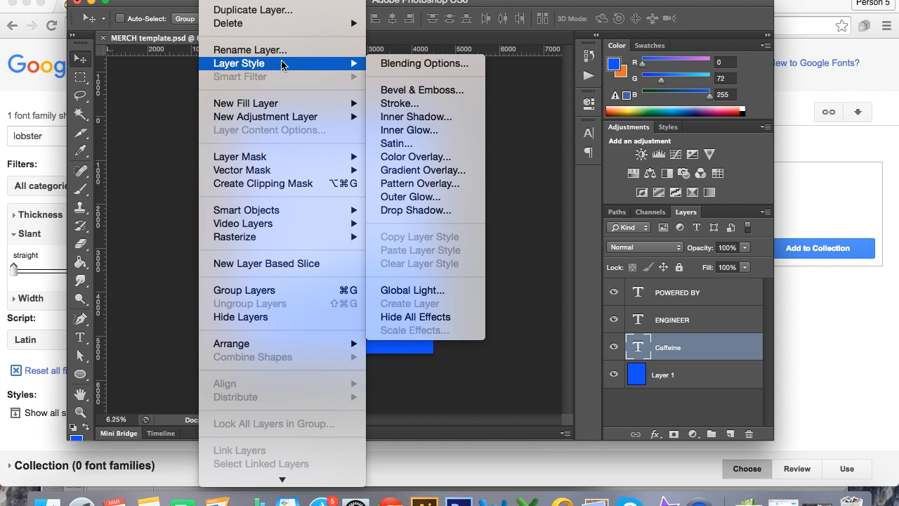
click(430, 102)
drag(273, 48, 679, 57)
drag(631, 93, 627, 99)
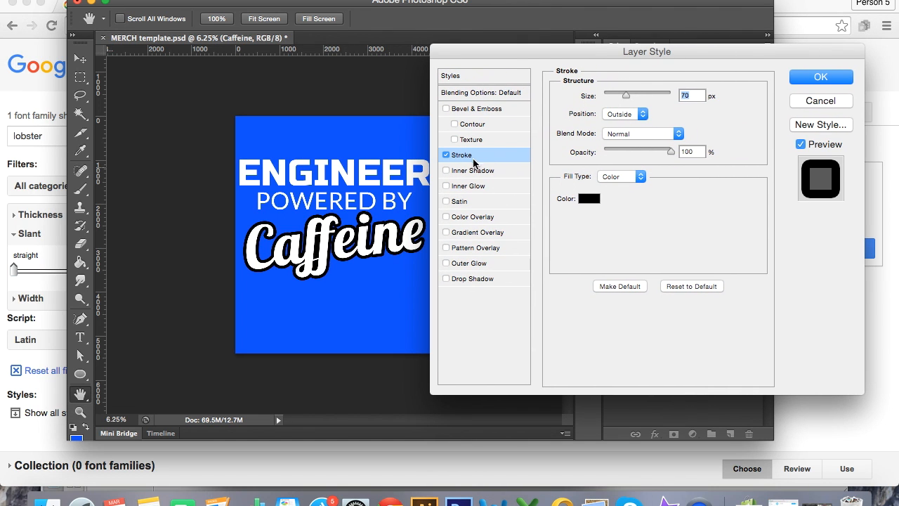
Try red and magenta (ff00de) as the stroke colour of the Caffeine text, and cancel the layer style
click(588, 198)
drag(628, 207, 662, 160)
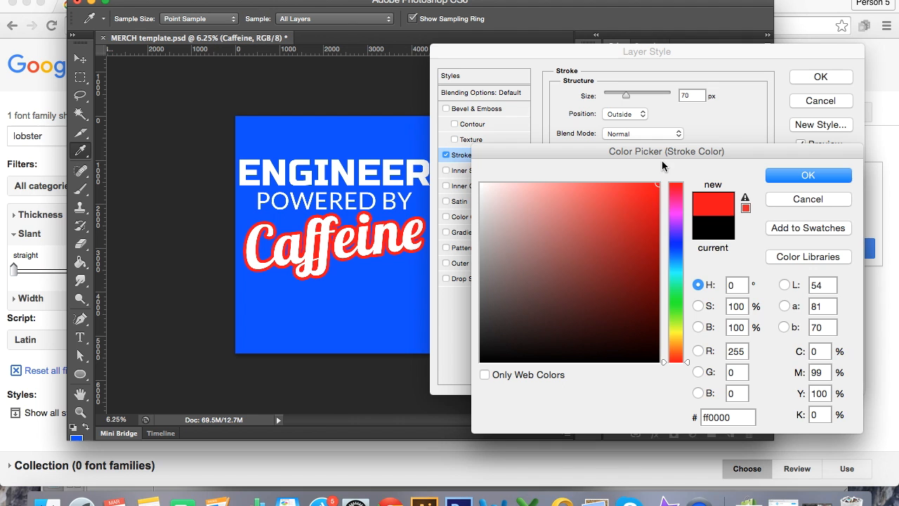
mouse_move(674, 257)
mouse_down()
mouse_move(674, 247)
mouse_move(674, 319)
mouse_move(677, 198)
mouse_up()
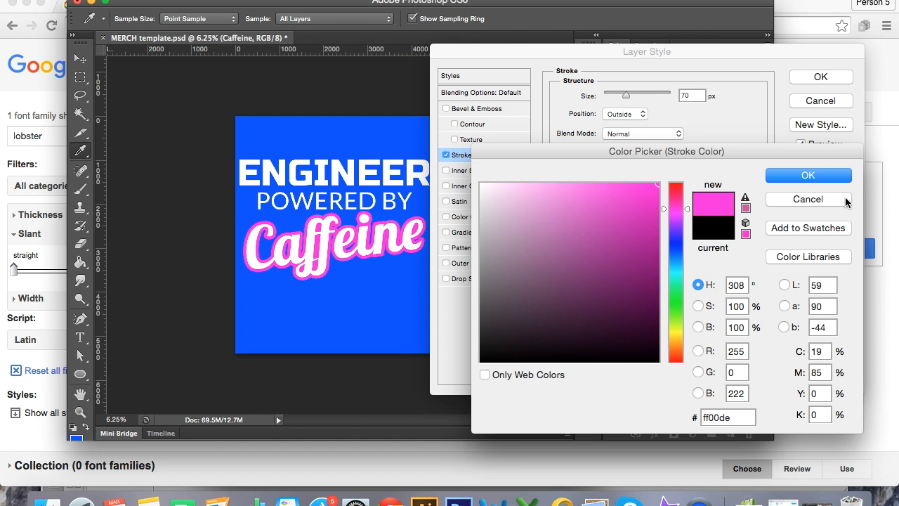
click(834, 198)
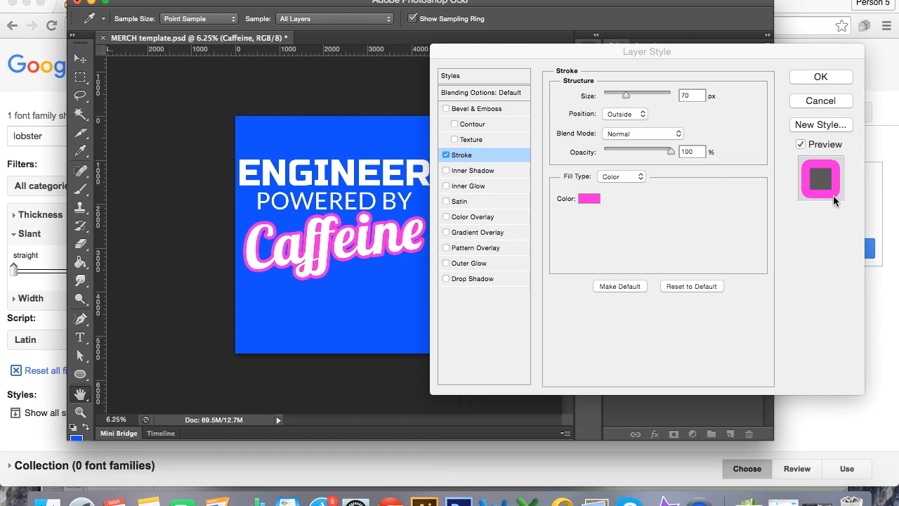
click(820, 102)
click(80, 338)
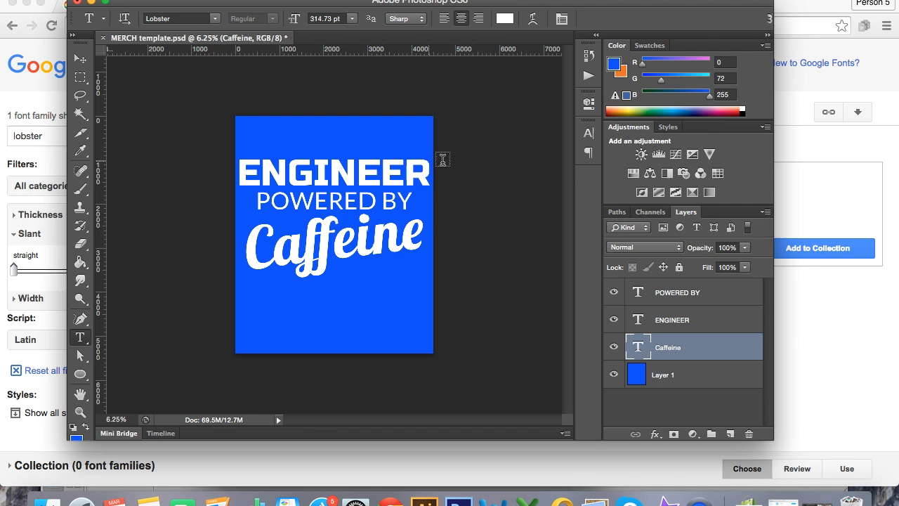
double_click(387, 178)
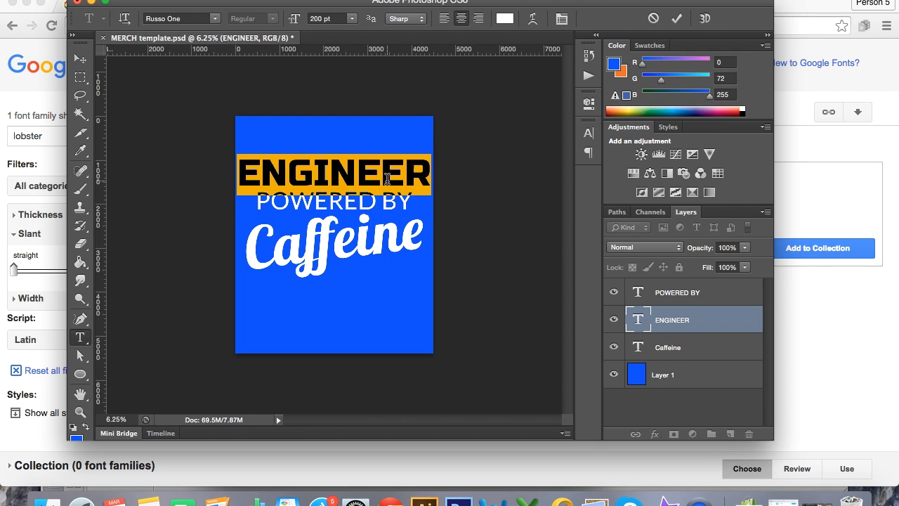
click(80, 58)
Hide the blue background layer and save the design as the PNG "MERCH template example" in the Merch T Shirts folder
click(613, 375)
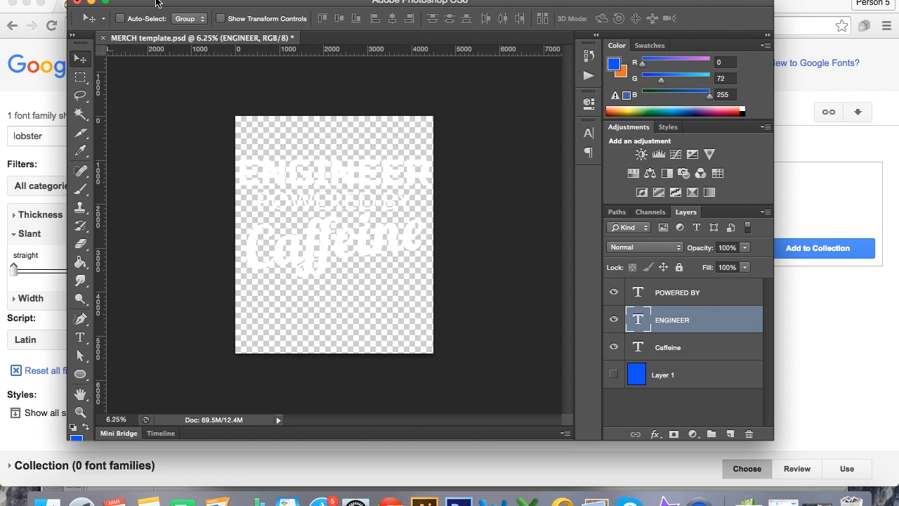
click(107, 0)
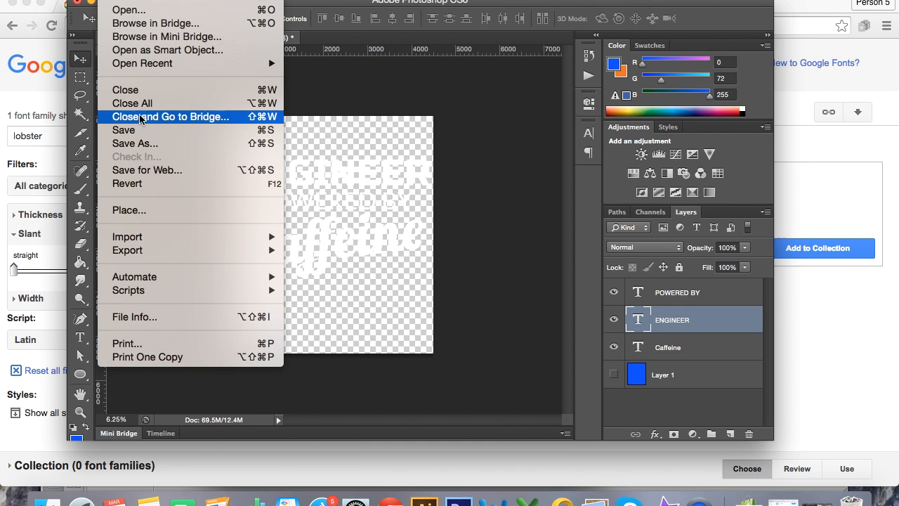
click(173, 141)
click(438, 152)
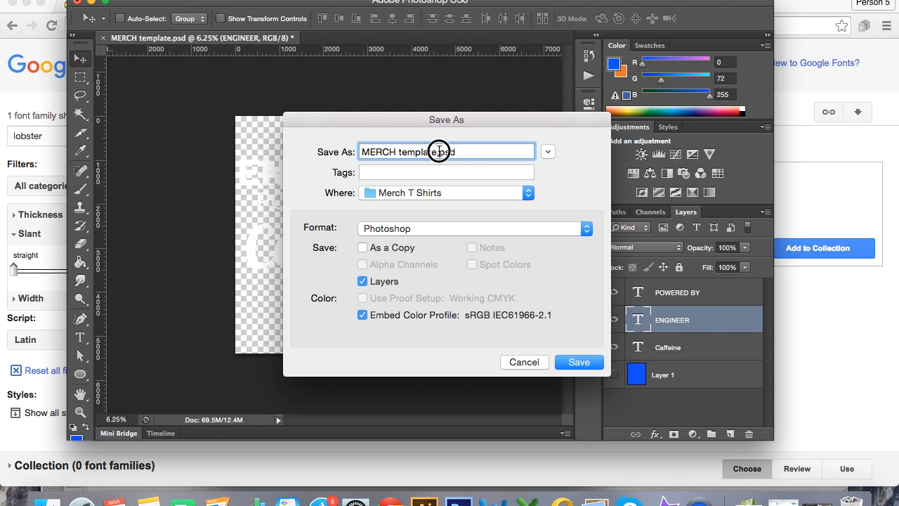
text(example)
click(444, 230)
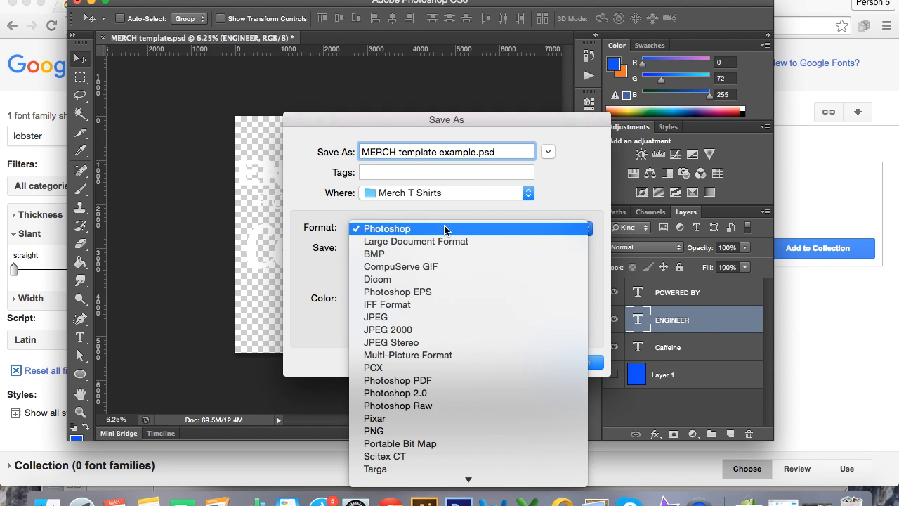
click(415, 483)
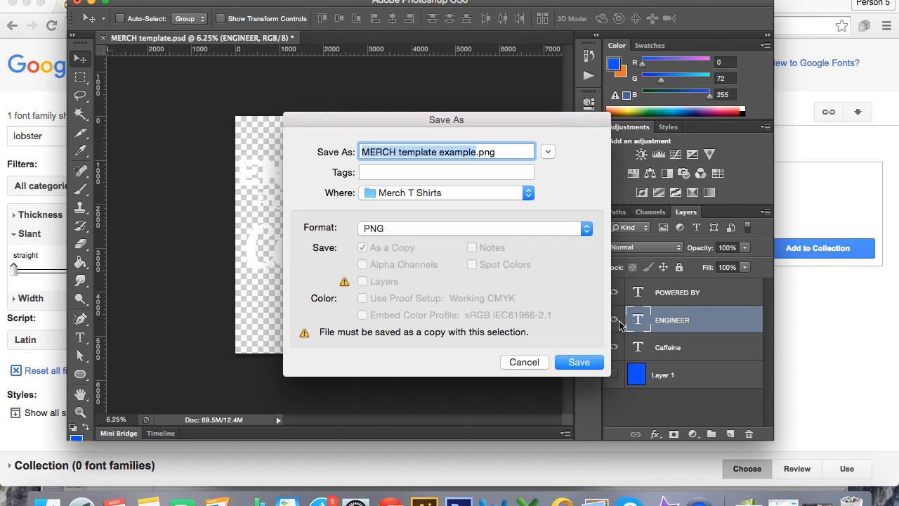
click(577, 362)
click(508, 139)
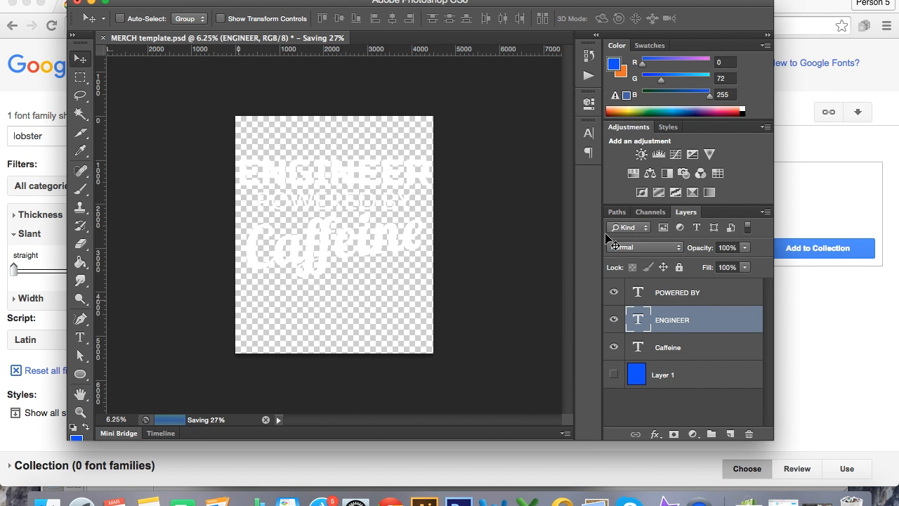
Show the blue background layer again and replace the word ENGINEER with TEACHER
click(616, 378)
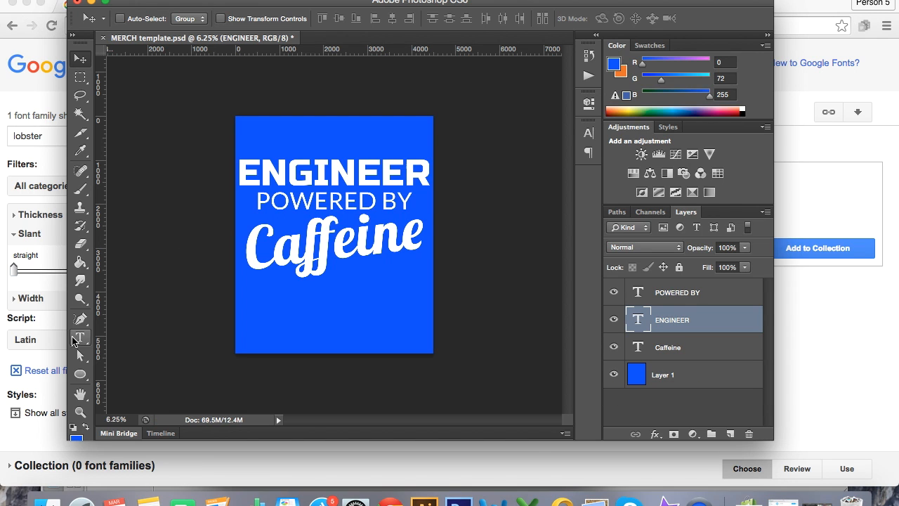
click(75, 338)
double_click(353, 166)
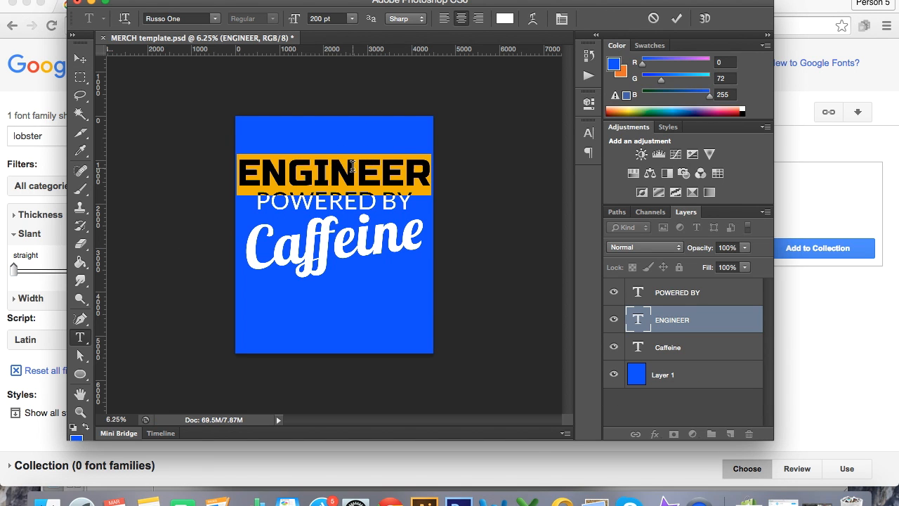
key(BackSpace)
text(TEACHER)
Set the size of the TEACHER text to 225 pt so that it fits the canvas width, and apply it
double_click(352, 166)
click(314, 19)
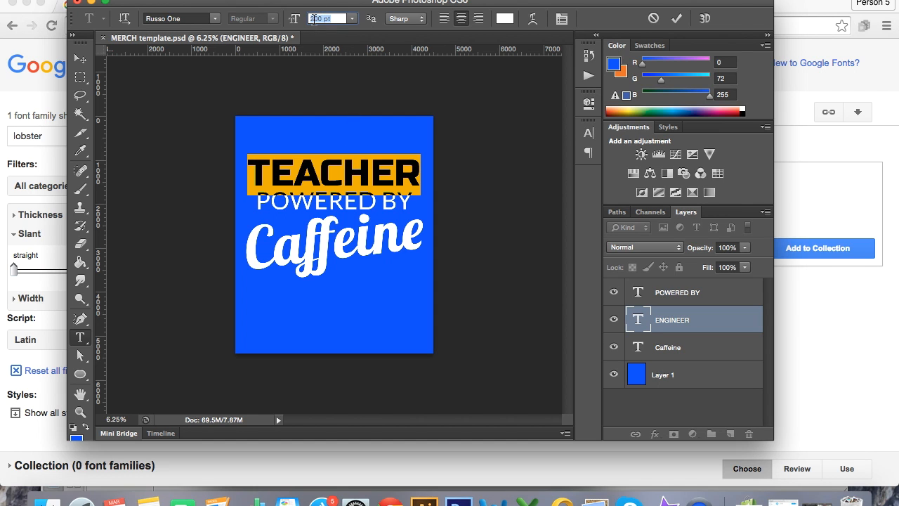
text(230)
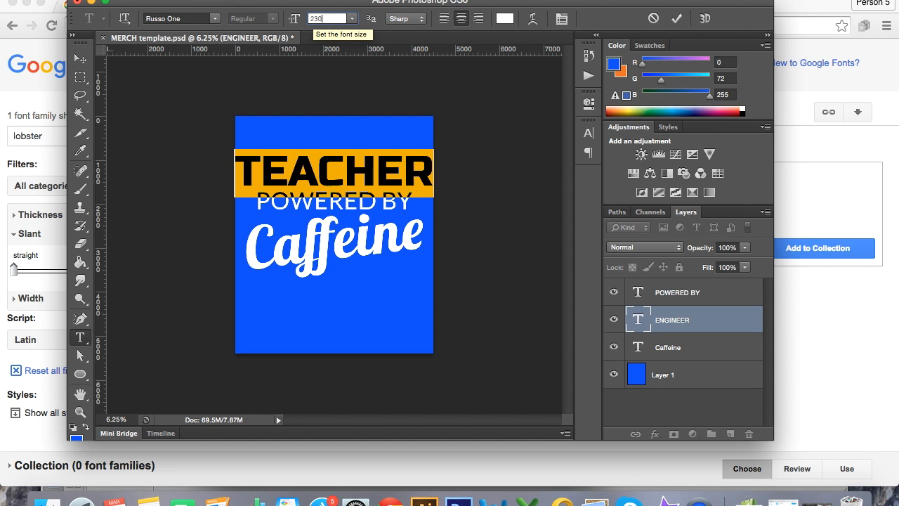
key(Left)
key(Left)
key(BackSpace)
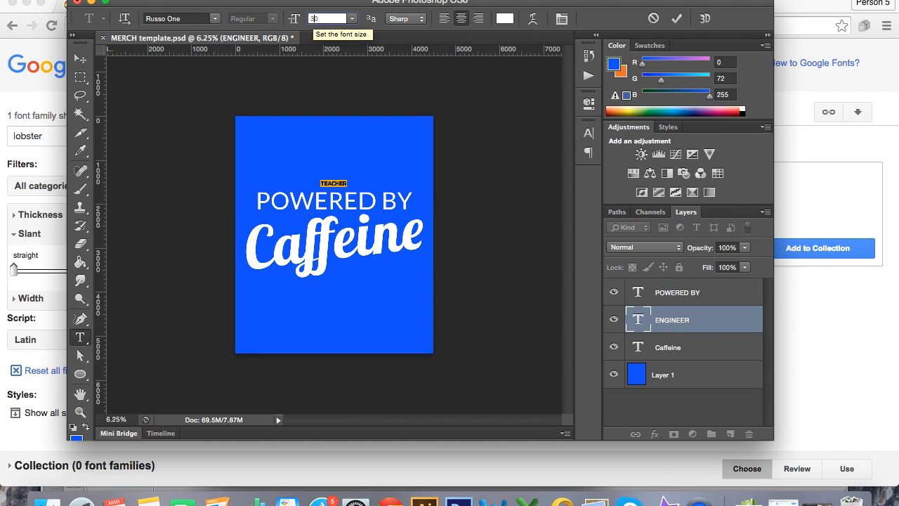
text(225)
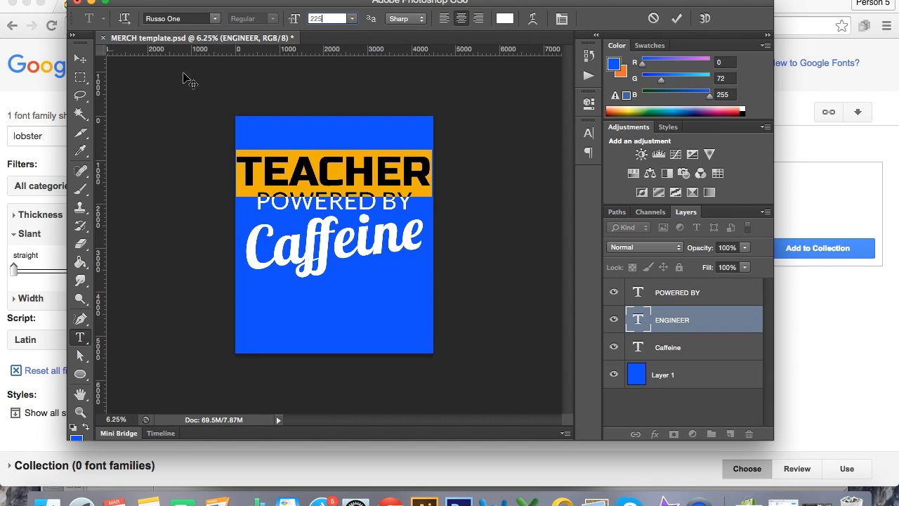
click(79, 60)
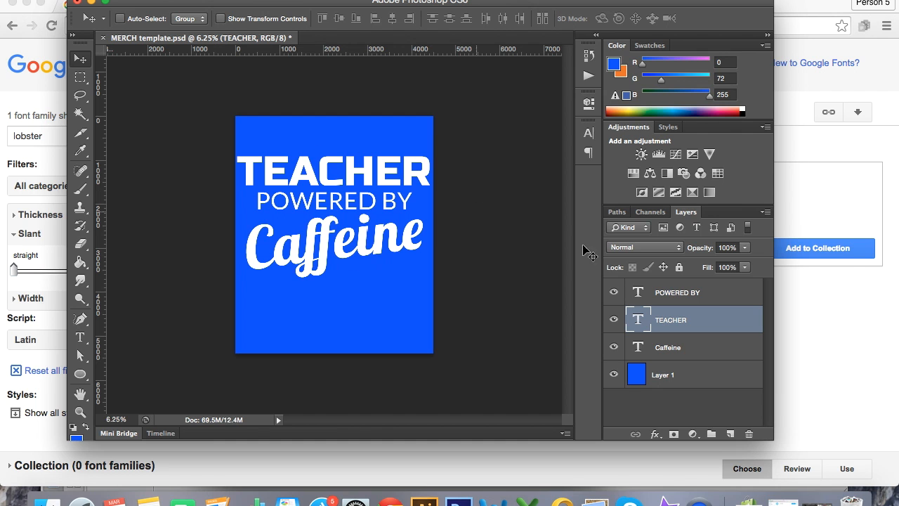
Hide the blue background layer and save the TEACHER version as the PNG "MERCH template example 2" in Merch T Shirts
click(613, 374)
click(49, 0)
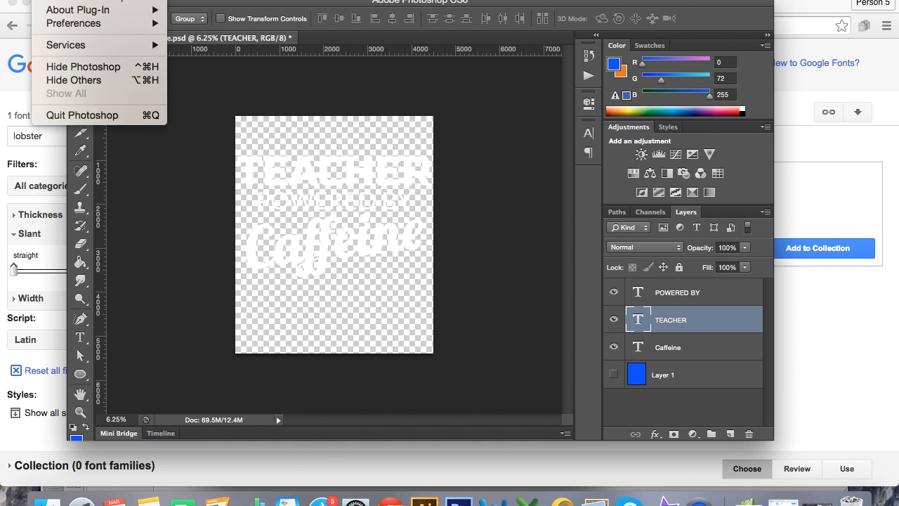
click(139, 142)
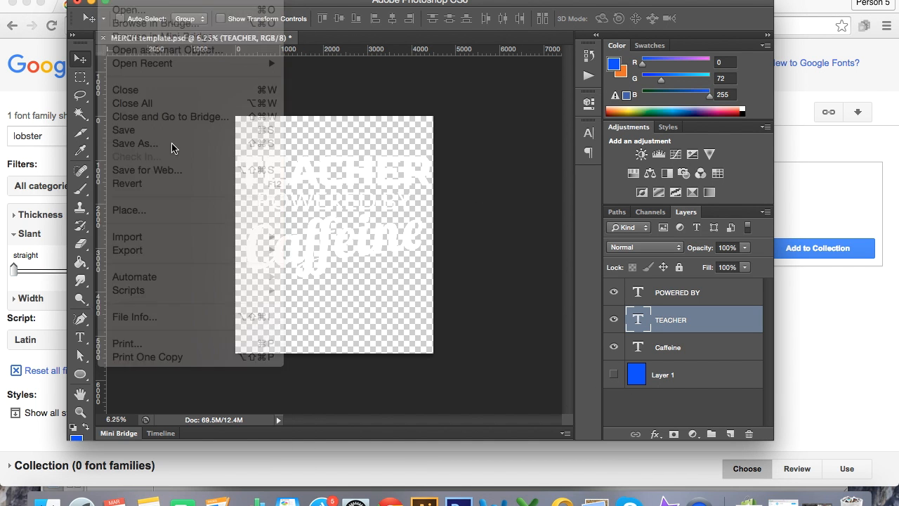
click(439, 152)
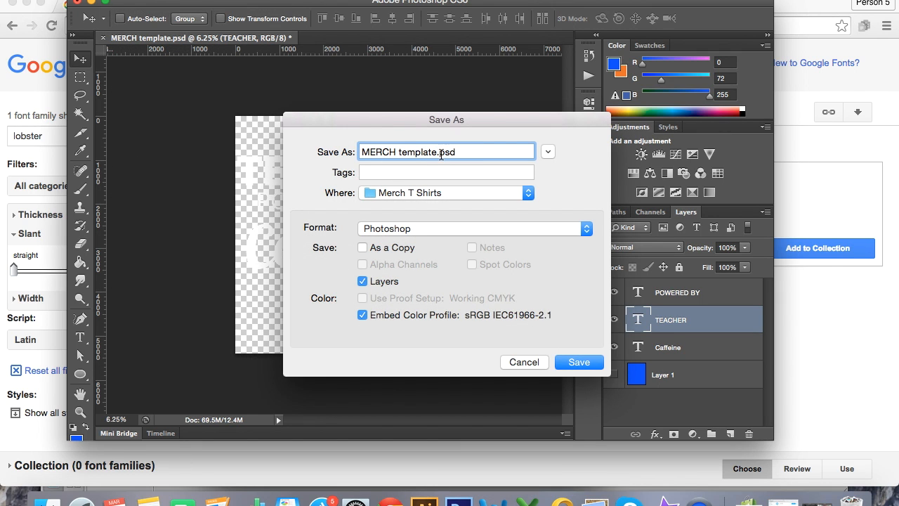
text(example 2)
click(473, 227)
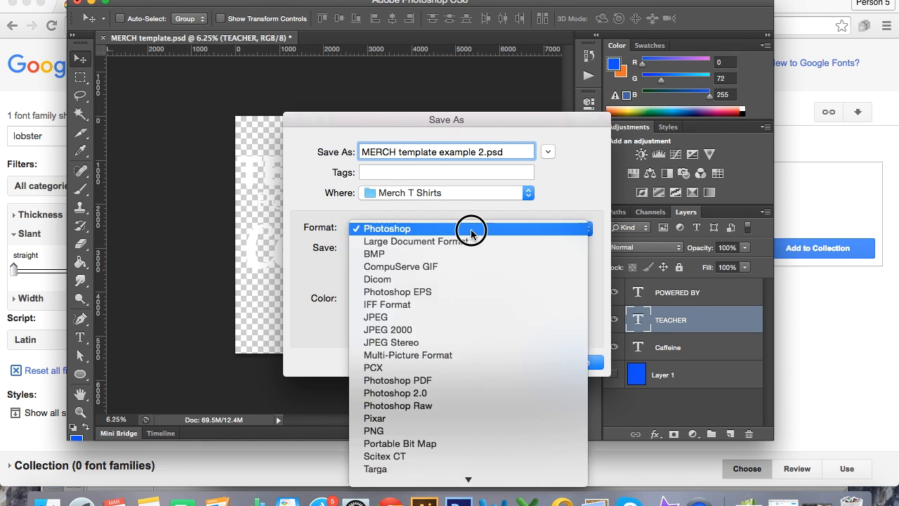
click(457, 426)
click(577, 362)
click(499, 141)
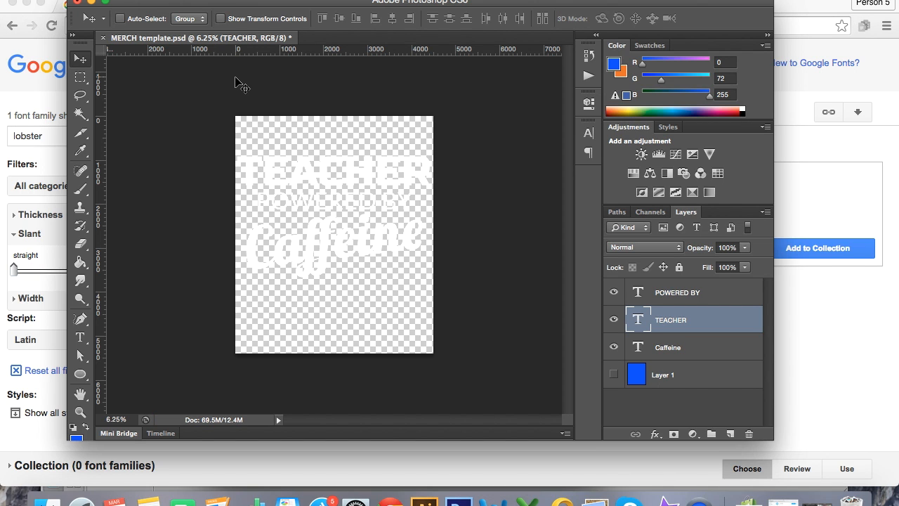
Move the Photoshop window aside and switch to the funny engineer T-shirts image results in Chrome
drag(266, 7, 337, 2)
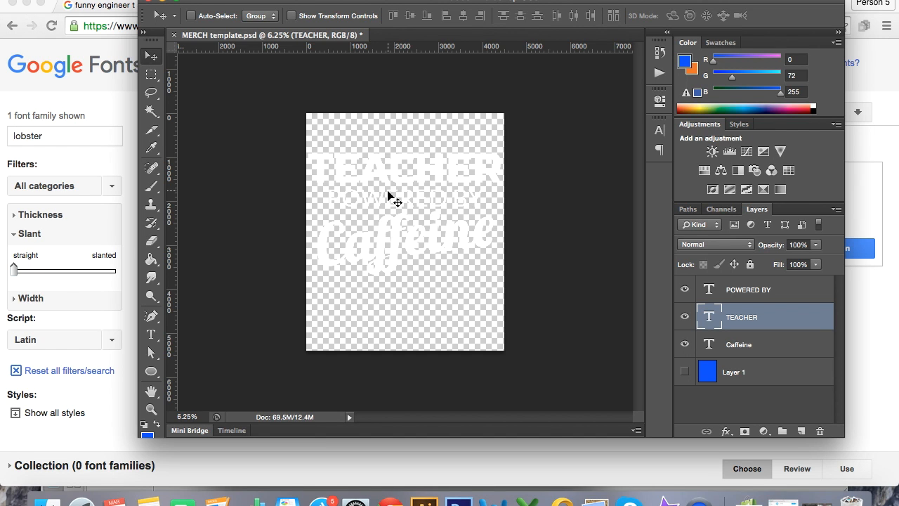
click(241, 2)
click(120, 6)
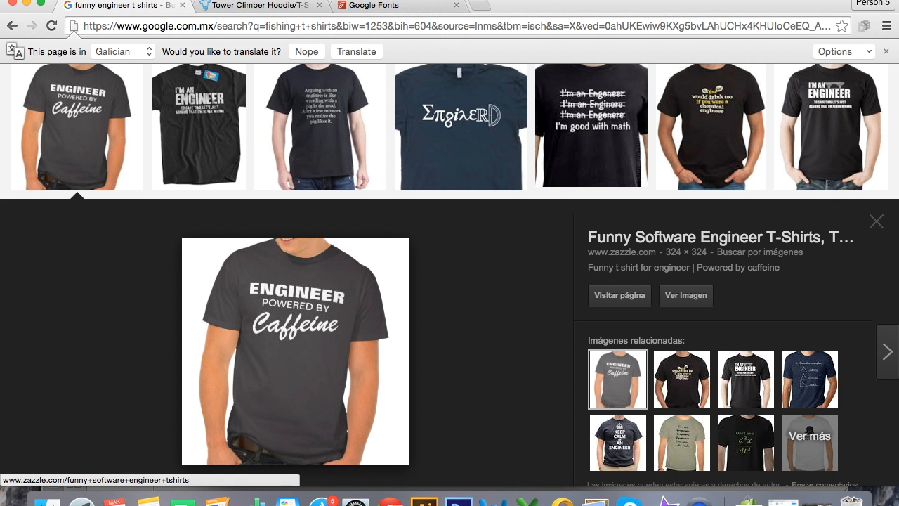